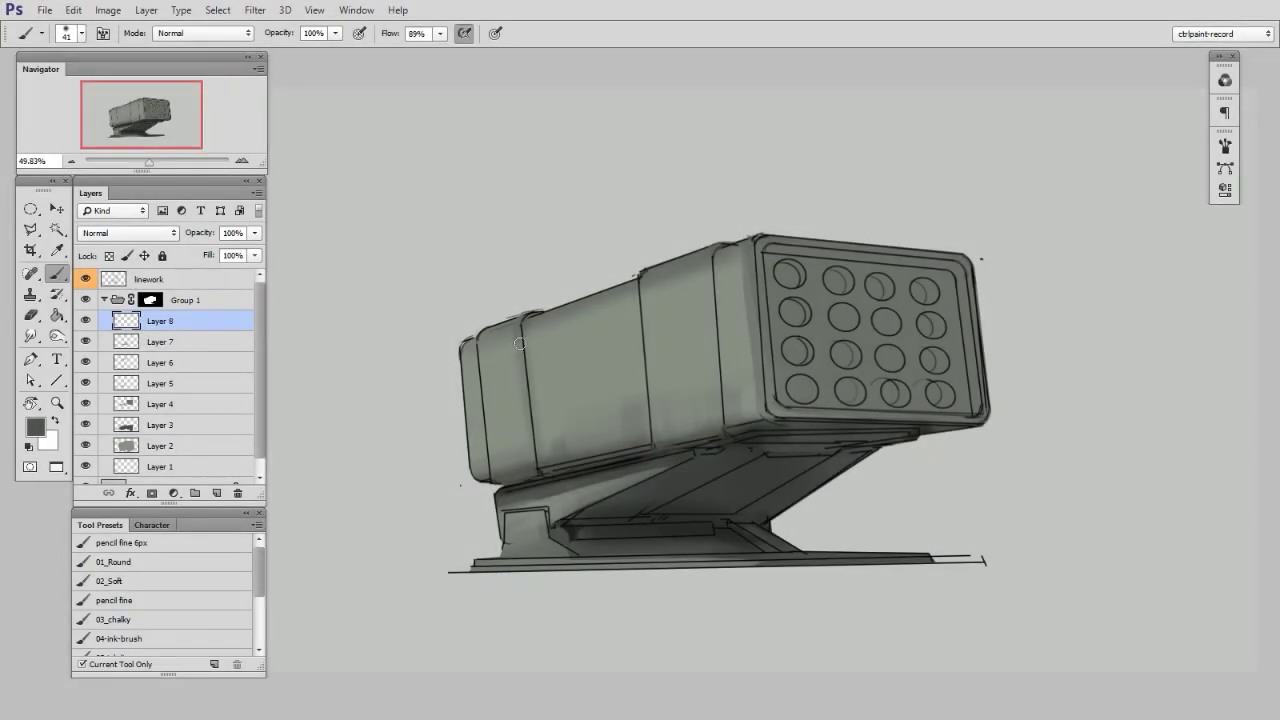
Step: Shade along the rear panel seam on the launcher box's long side with the brush on Layer 8
drag(529, 356, 512, 343)
key(e)
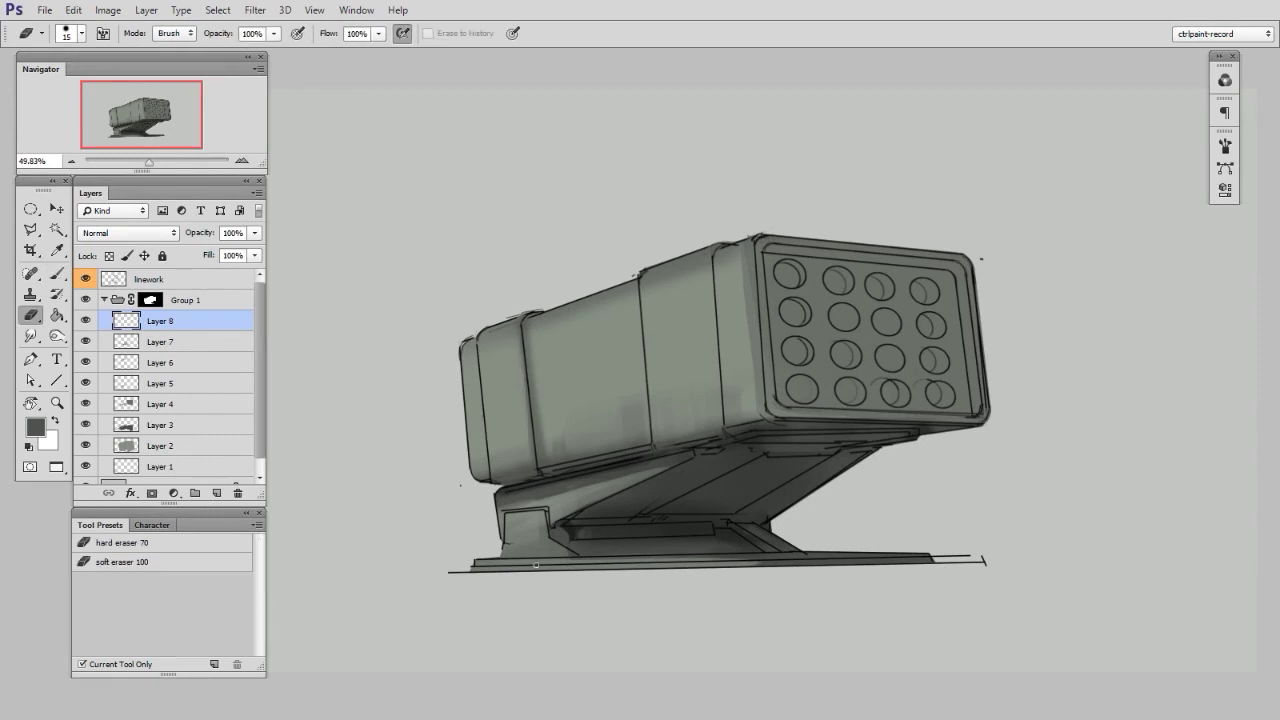
key(b)
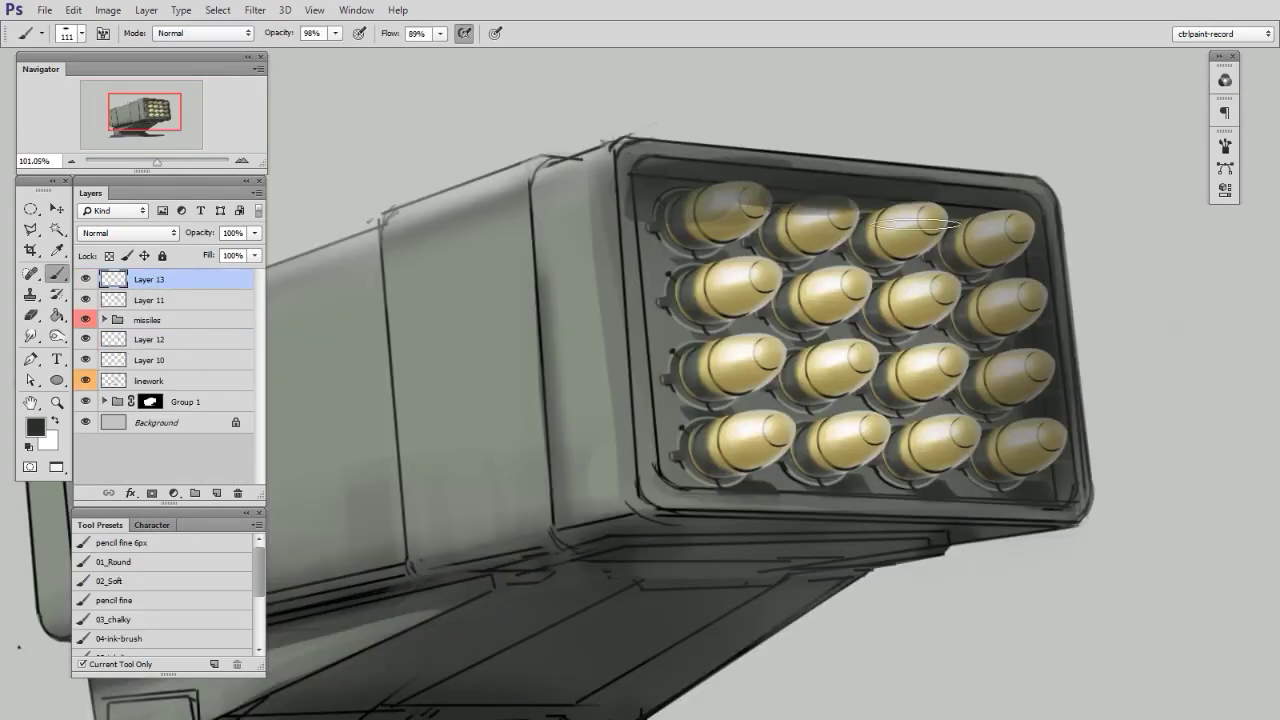
Step: Erase the shadow covering the first and second missile tips in the top row on Layer 13
key(e)
mouse_move(720, 222)
mouse_down()
mouse_move(753, 215)
mouse_move(752, 200)
mouse_move(769, 238)
mouse_move(800, 225)
mouse_up()
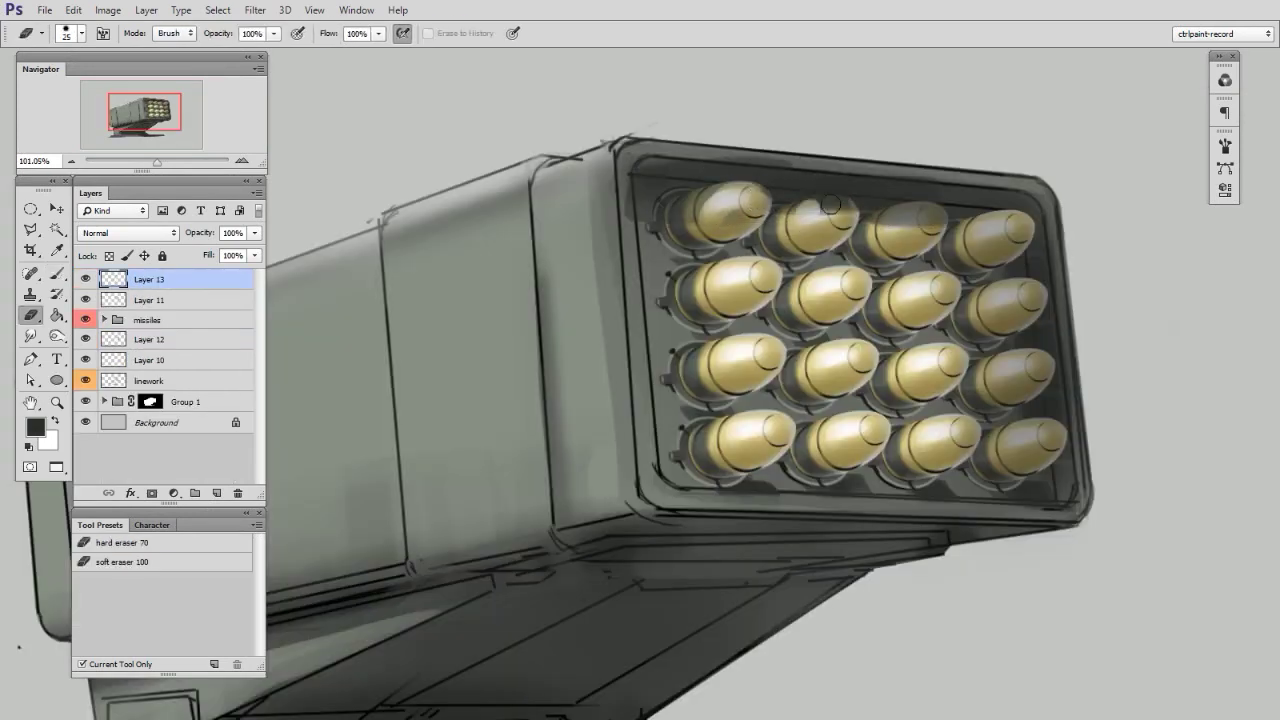
drag(800, 225, 840, 208)
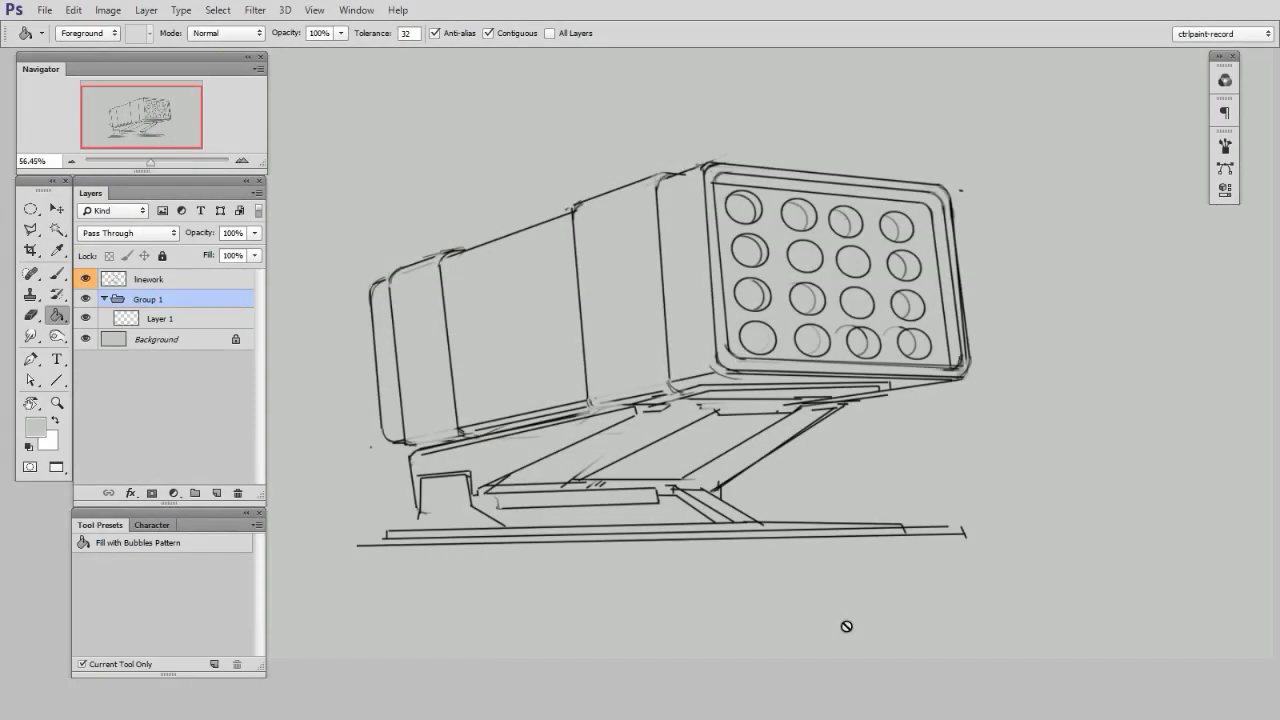
Step: Trace the launcher's full outer silhouette, including the box, support arm and base plate, with a closed Pen path
key(v)
click(31, 360)
click(381, 545)
click(387, 532)
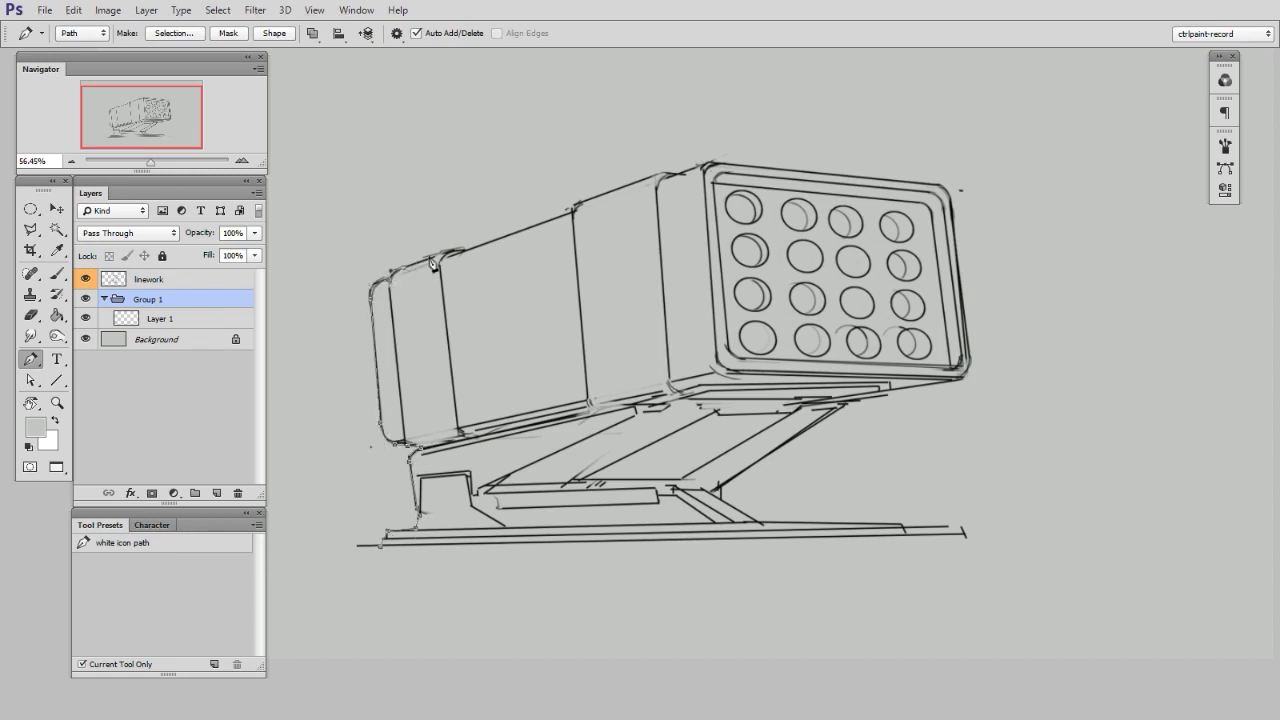
click(701, 173)
click(928, 183)
click(969, 368)
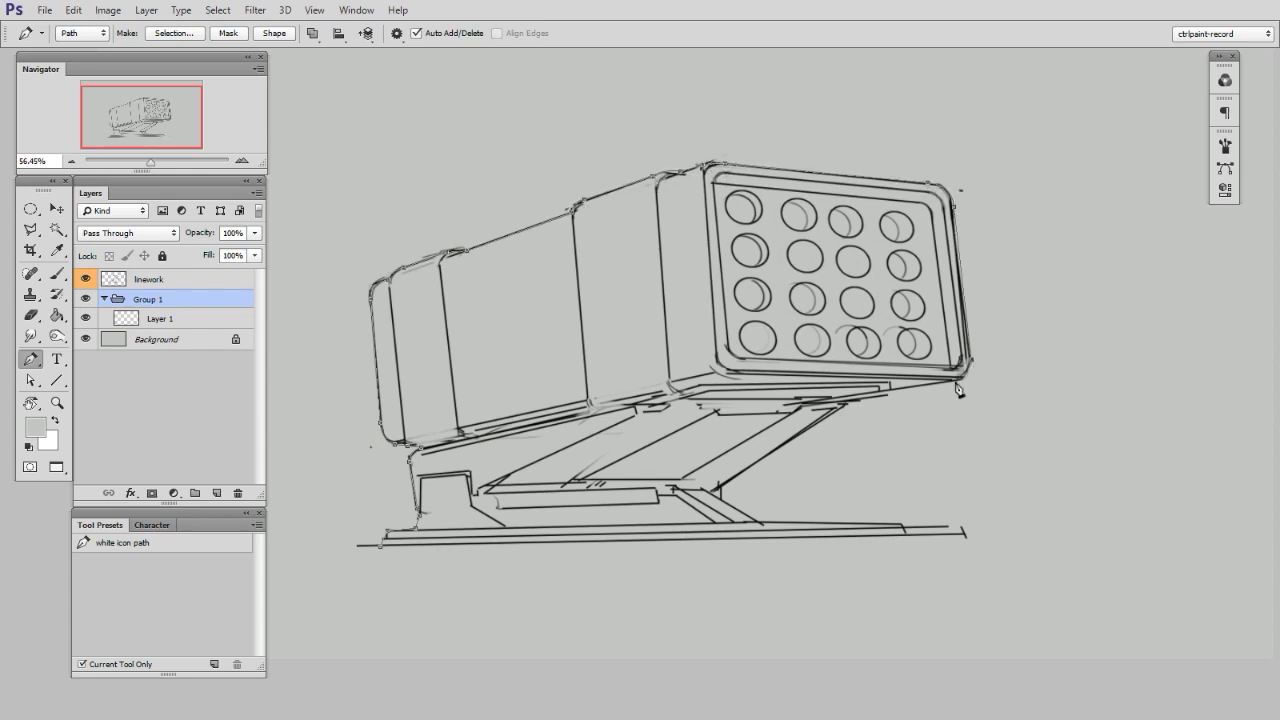
click(760, 524)
click(902, 525)
click(907, 534)
click(380, 545)
Step: Convert the silhouette path into a selection and add it as a layer mask on Group 1
click(1225, 168)
ctrl+click(983, 153)
click(1225, 167)
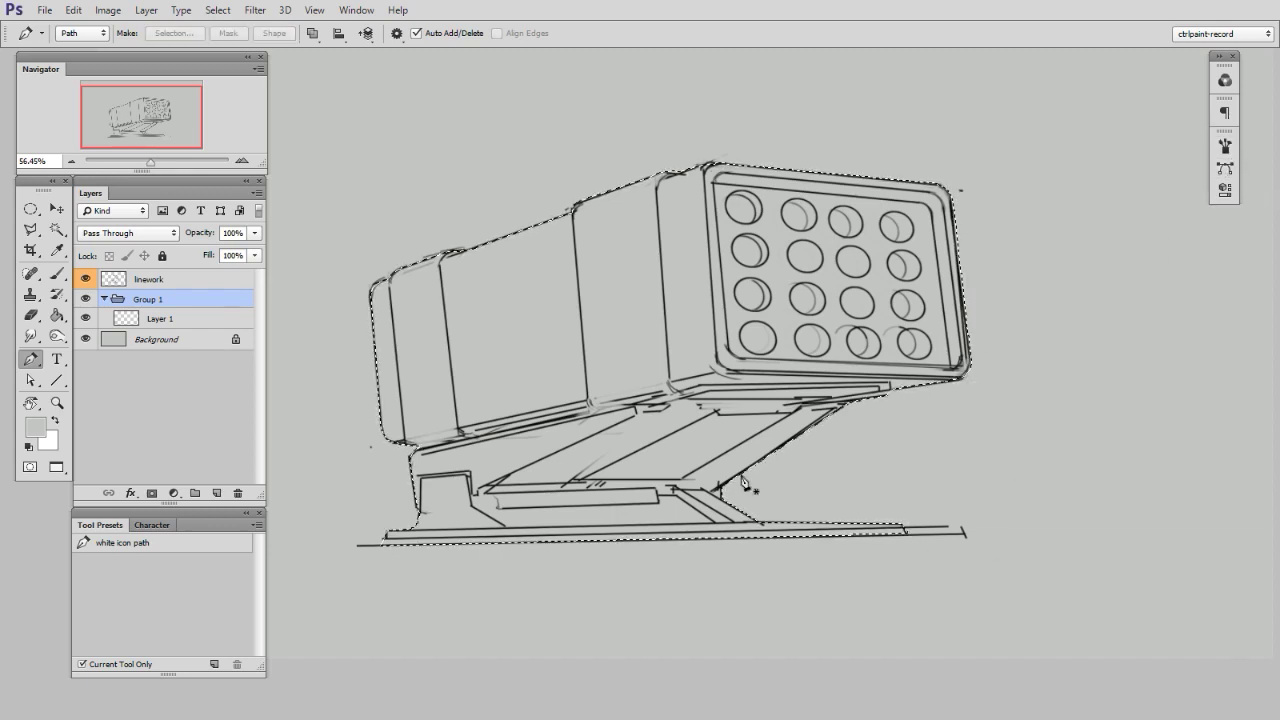
click(156, 494)
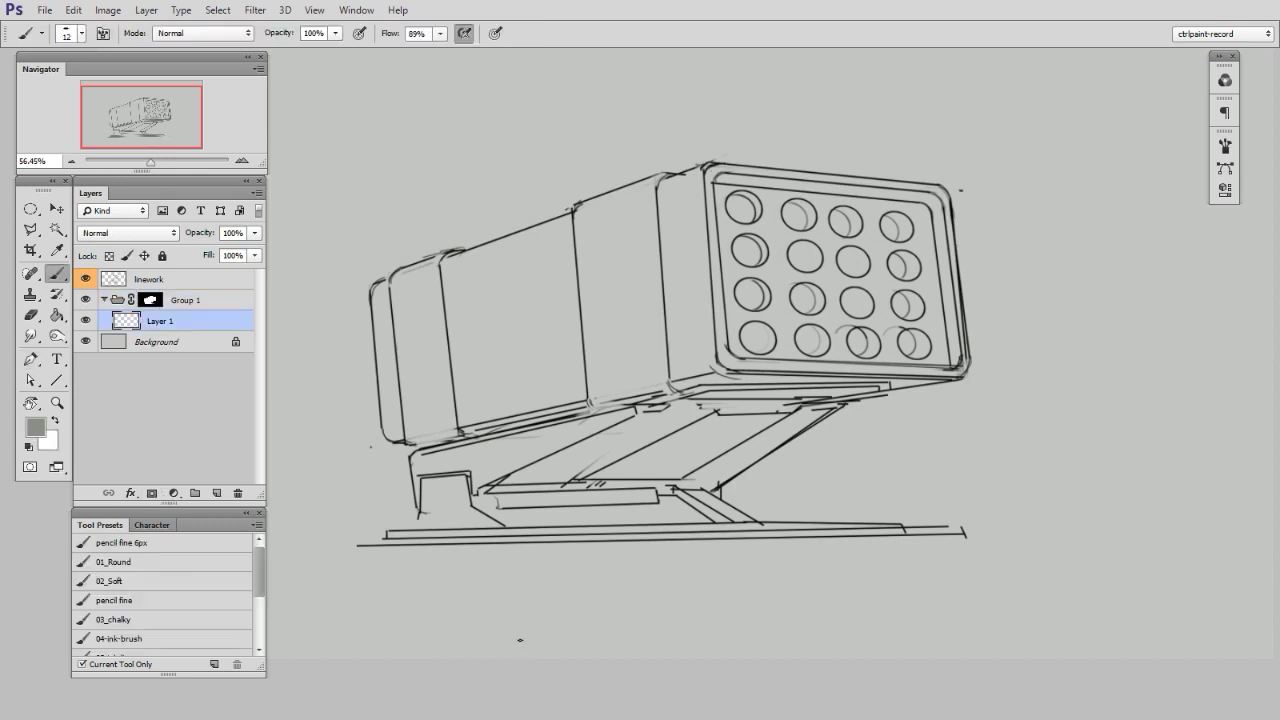
Step: Add a new layer inside Group 1 and fill the entire launcher silhouette with grey-green using a large brush
key(ctrl+alt+shift+n)
drag(548, 598, 577, 599)
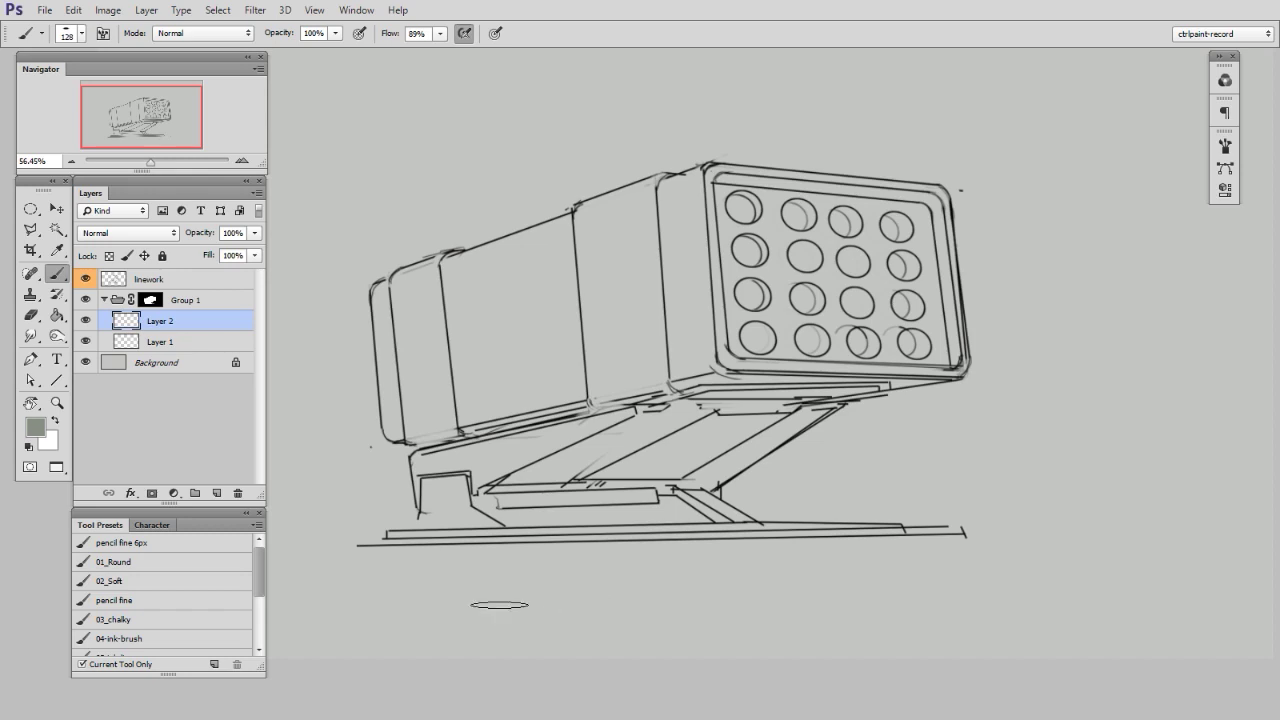
mouse_move(371, 363)
mouse_down()
mouse_move(468, 553)
mouse_move(598, 209)
mouse_move(790, 525)
mouse_move(945, 306)
mouse_up()
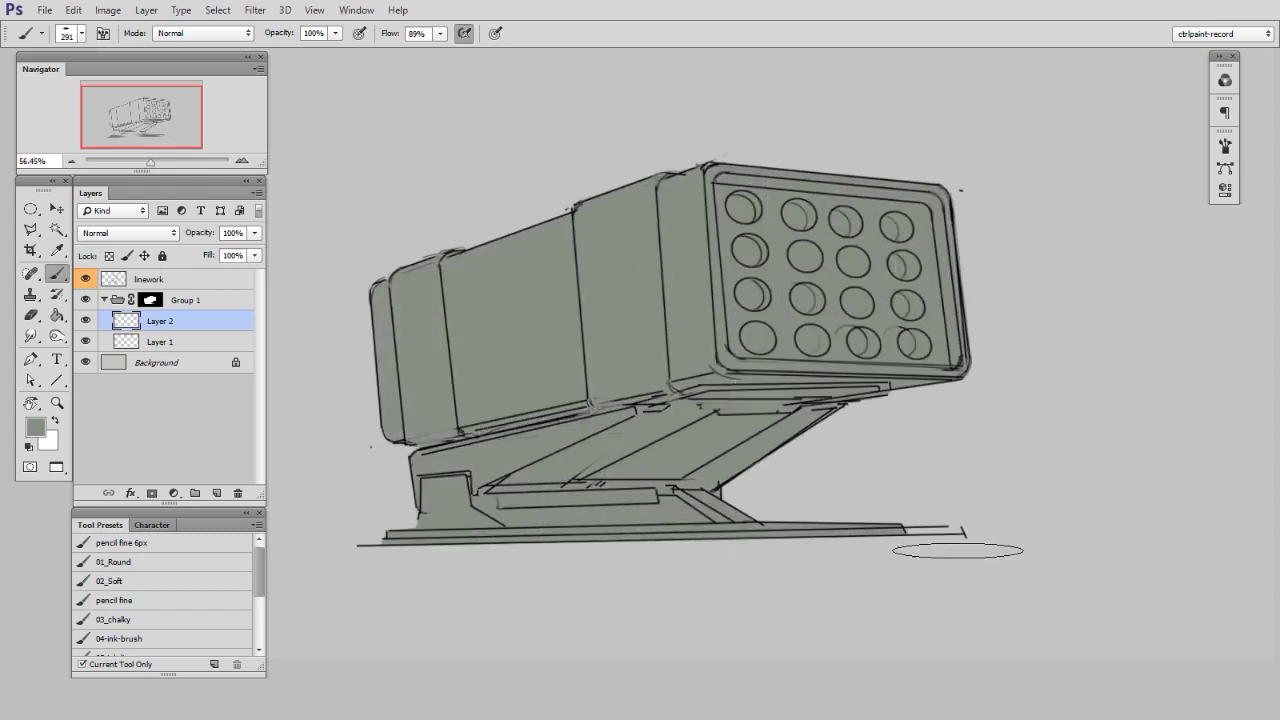
Step: Add another layer above the base colour and set the foreground to a dark grey-green
key(ctrl+shift+alt+n)
key(n)
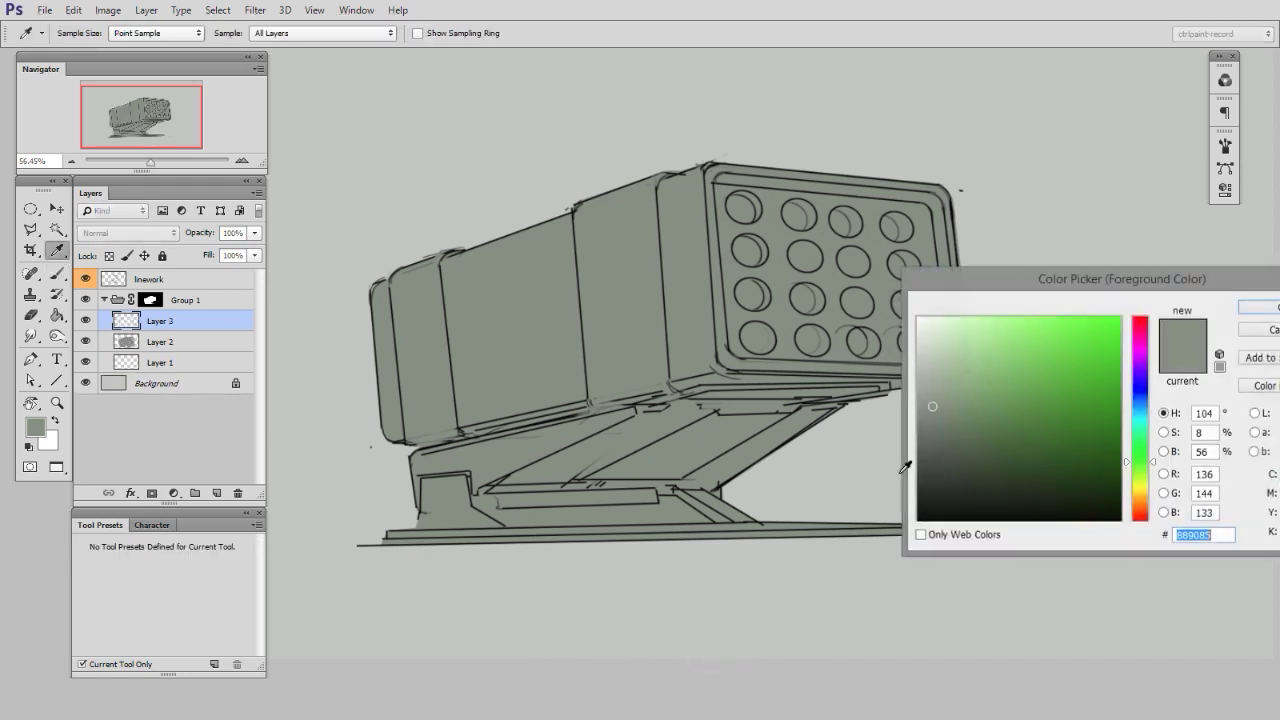
mouse_move(935, 418)
mouse_down()
mouse_move(929, 460)
mouse_move(953, 540)
mouse_up()
click(1252, 307)
Step: Paint dark shadow along the box's lower side and across the support arm and base plate
key(r)
key(b)
mouse_move(700, 395)
mouse_down()
mouse_move(609, 400)
mouse_move(584, 381)
mouse_move(443, 395)
mouse_move(426, 378)
mouse_move(497, 385)
mouse_move(650, 341)
mouse_move(703, 368)
mouse_move(711, 388)
mouse_move(567, 346)
mouse_up()
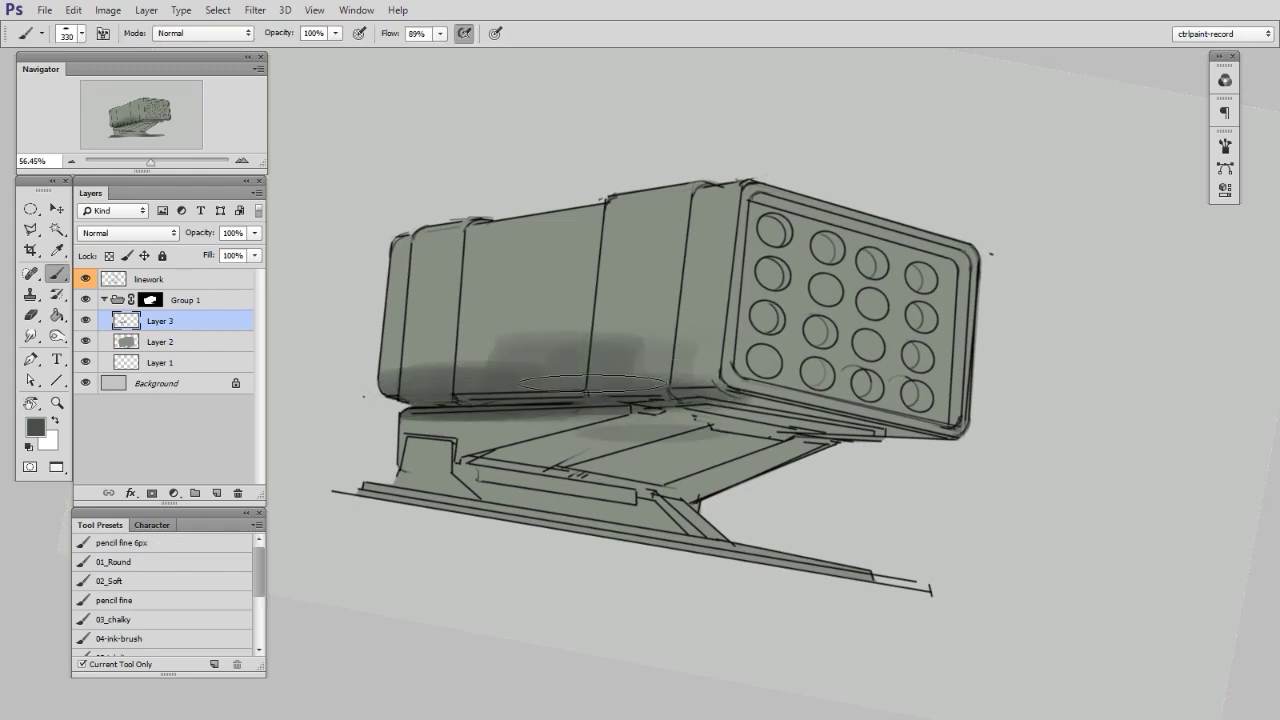
mouse_move(478, 432)
mouse_down()
mouse_move(571, 444)
mouse_move(576, 511)
mouse_move(665, 545)
mouse_move(823, 536)
mouse_move(814, 711)
mouse_up()
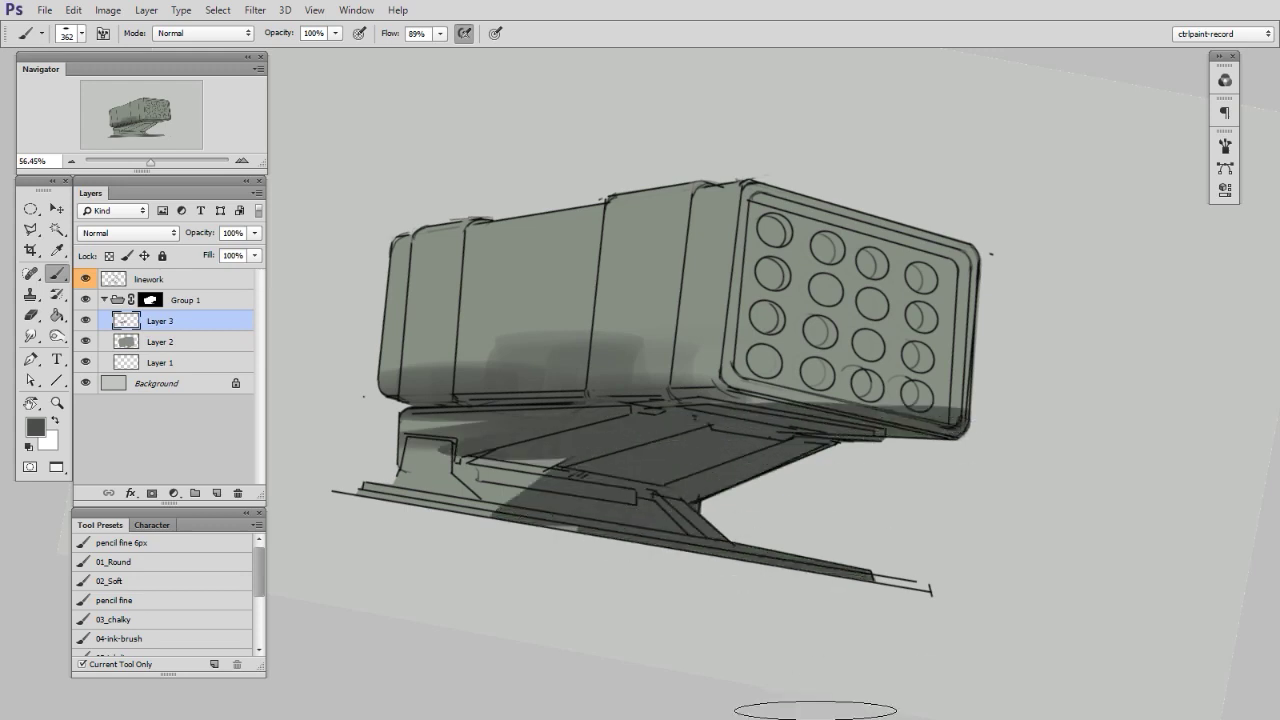
mouse_move(520, 482)
mouse_down()
mouse_move(474, 555)
mouse_move(338, 543)
mouse_up()
key(Escape)
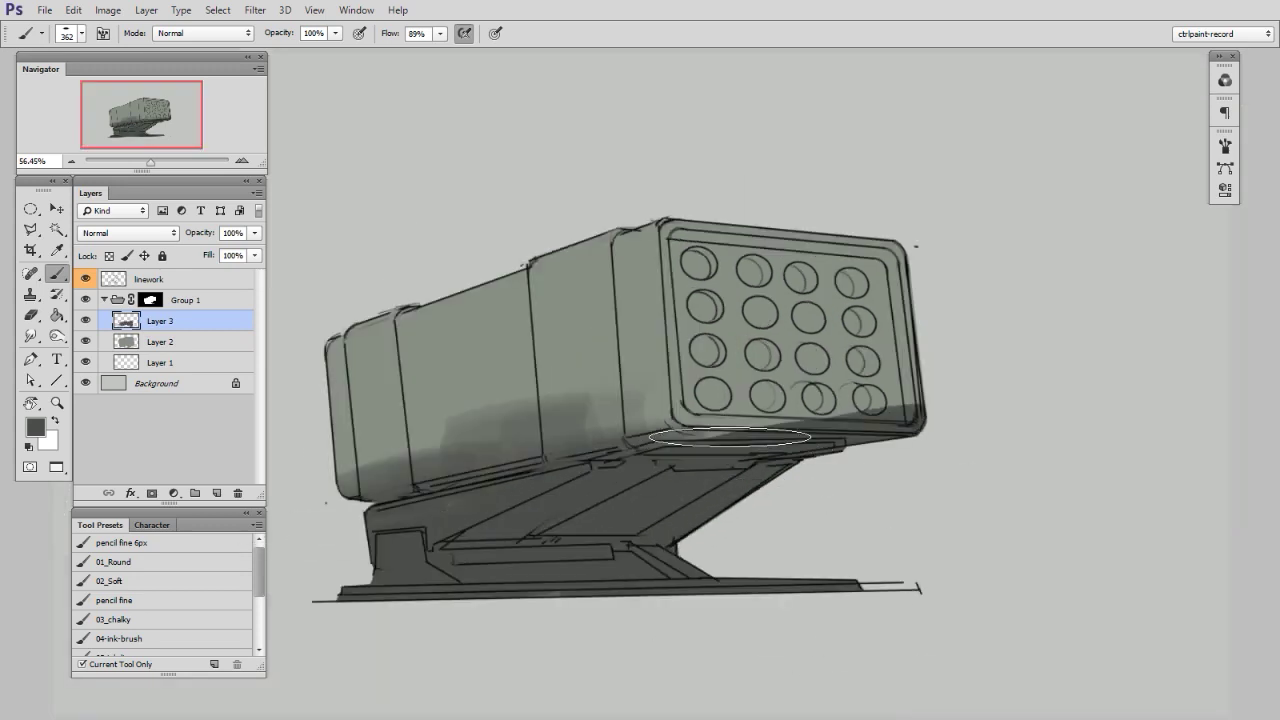
Step: Sample the light grey-green from the front face and paint over the dark spill along its lower edge
drag(745, 432, 883, 374)
drag(970, 407, 988, 412)
drag(855, 371, 820, 371)
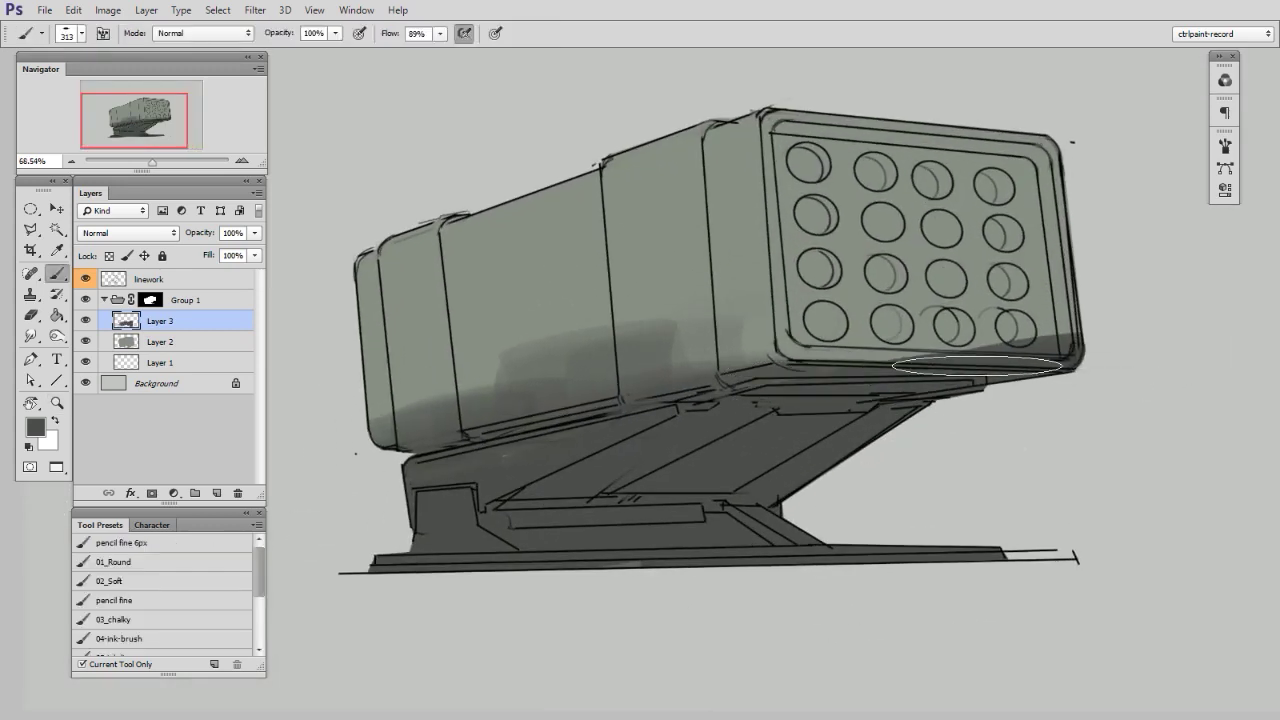
alt+click(900, 322)
drag(1000, 341, 1048, 360)
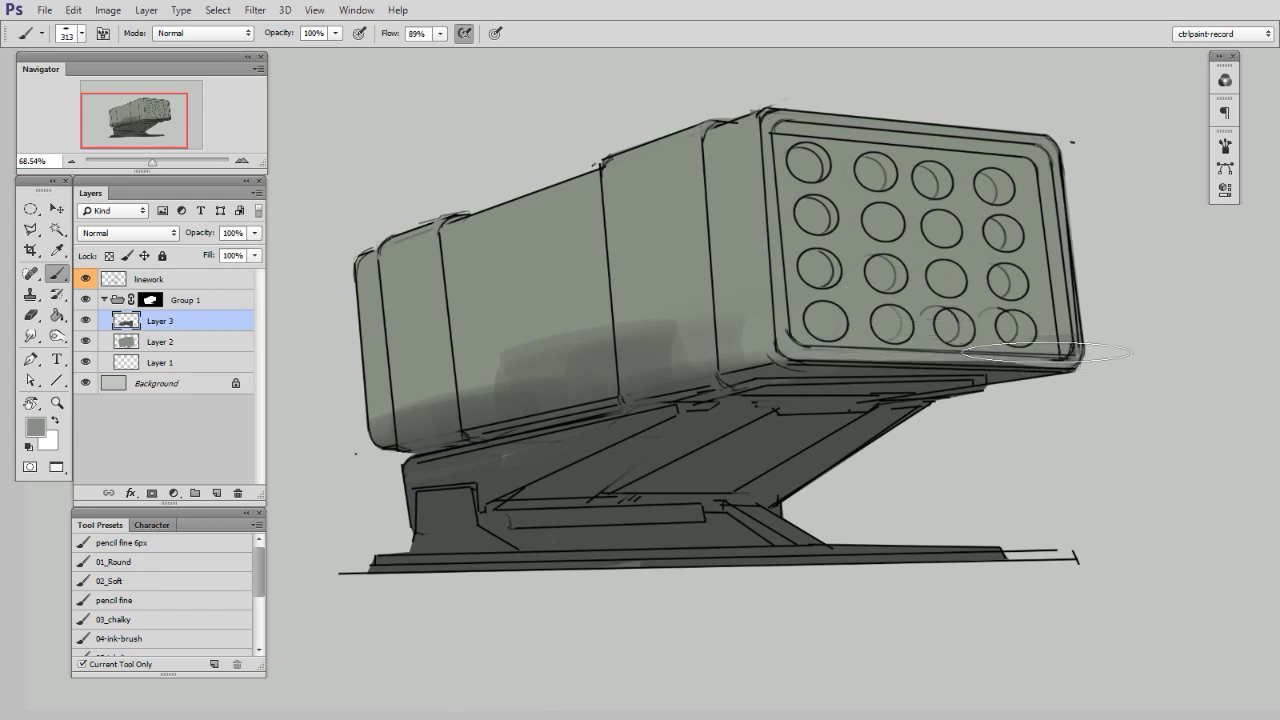
Step: Add a new layer and paint the box's whole front face around the missile tubes in a darker grey
key(ctrl+shift+alt+n)
alt+click(705, 470)
drag(757, 461, 634, 458)
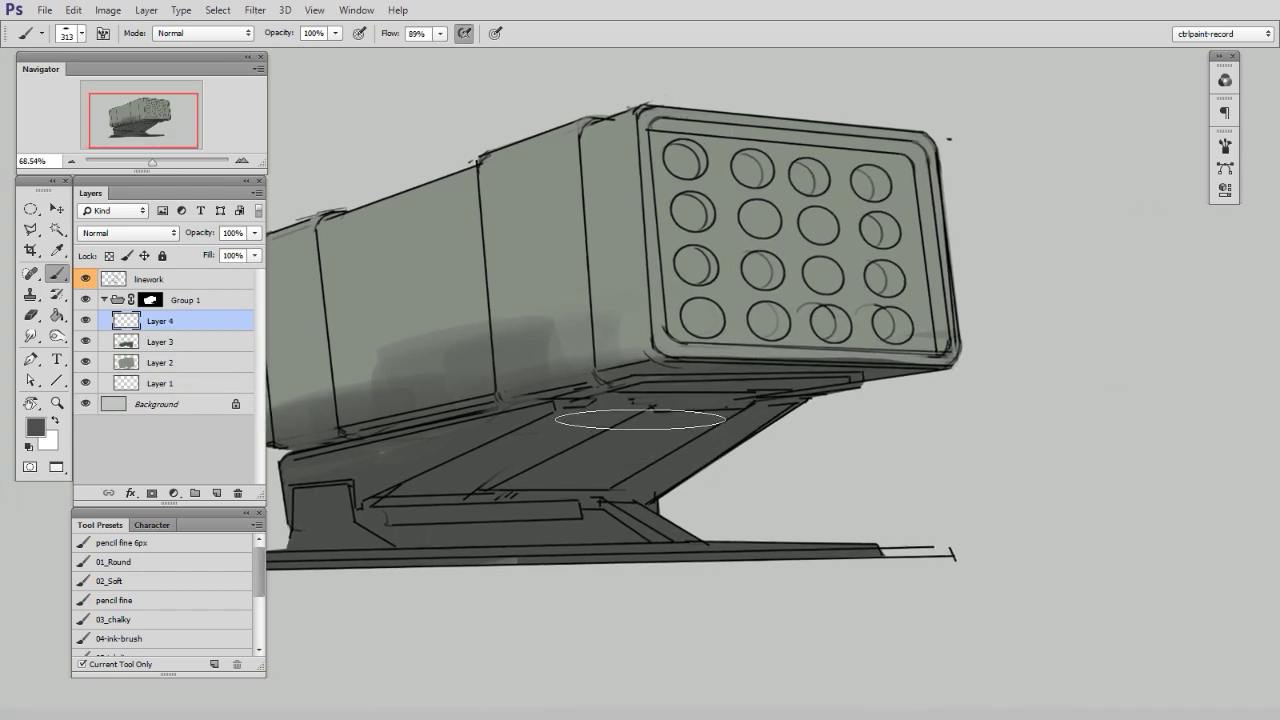
drag(732, 104, 750, 300)
alt+click(732, 207)
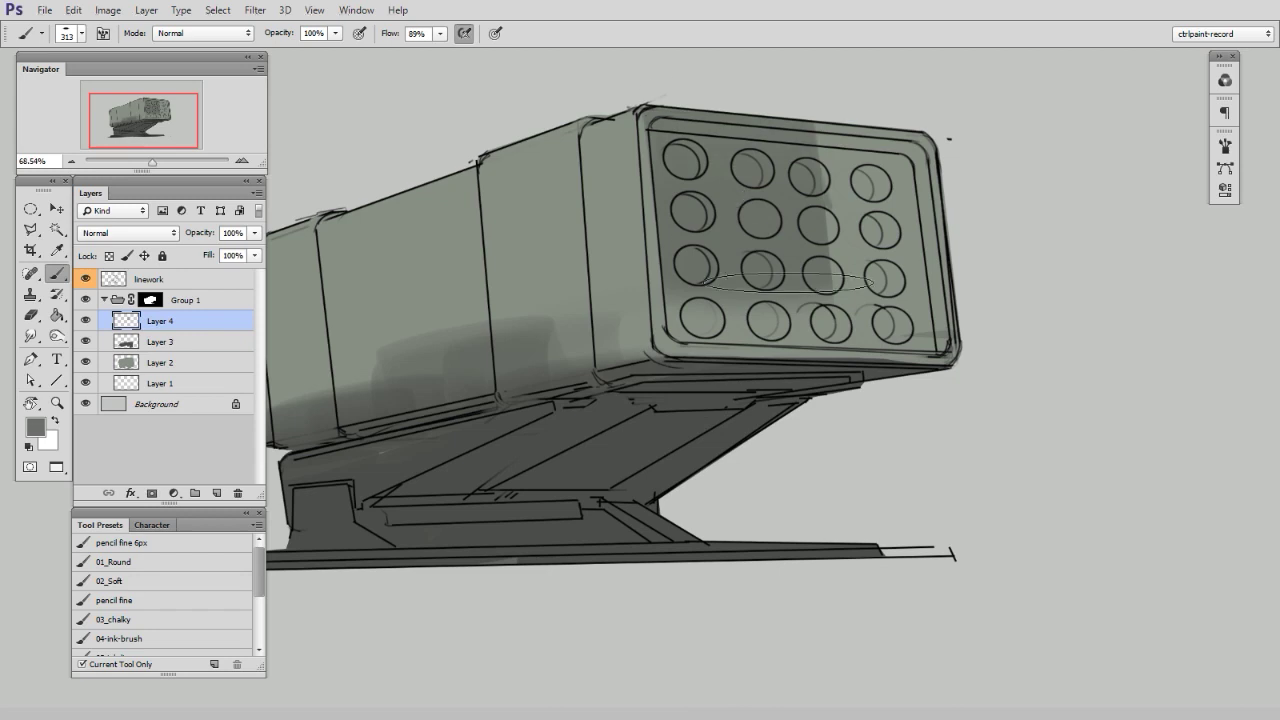
drag(858, 122, 885, 325)
drag(735, 240, 742, 325)
mouse_move(718, 120)
mouse_down()
mouse_move(750, 334)
mouse_move(926, 356)
mouse_up()
drag(701, 143, 722, 338)
mouse_move(695, 382)
mouse_down()
mouse_move(823, 412)
mouse_move(740, 385)
mouse_up()
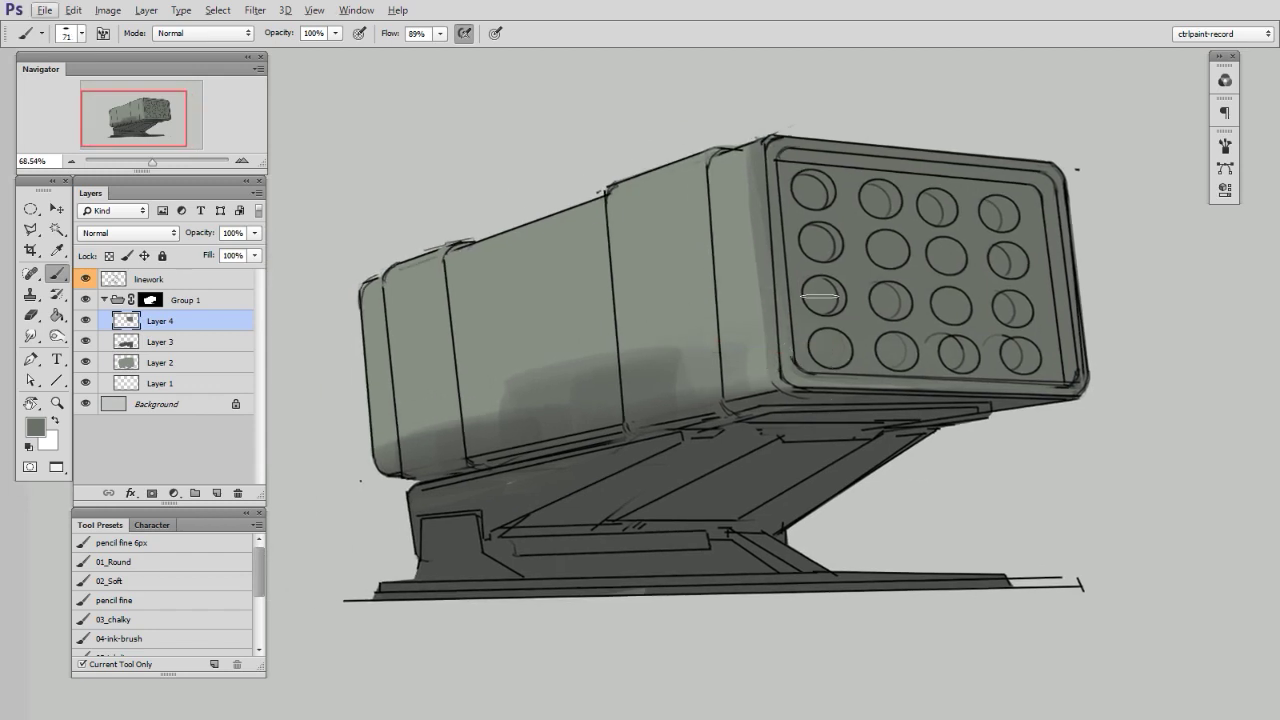
Step: Sample the box's side colour and brush it down over the lower shadow to soften its upper edge
key(r)
drag(987, 396, 966, 486)
alt+click(679, 318)
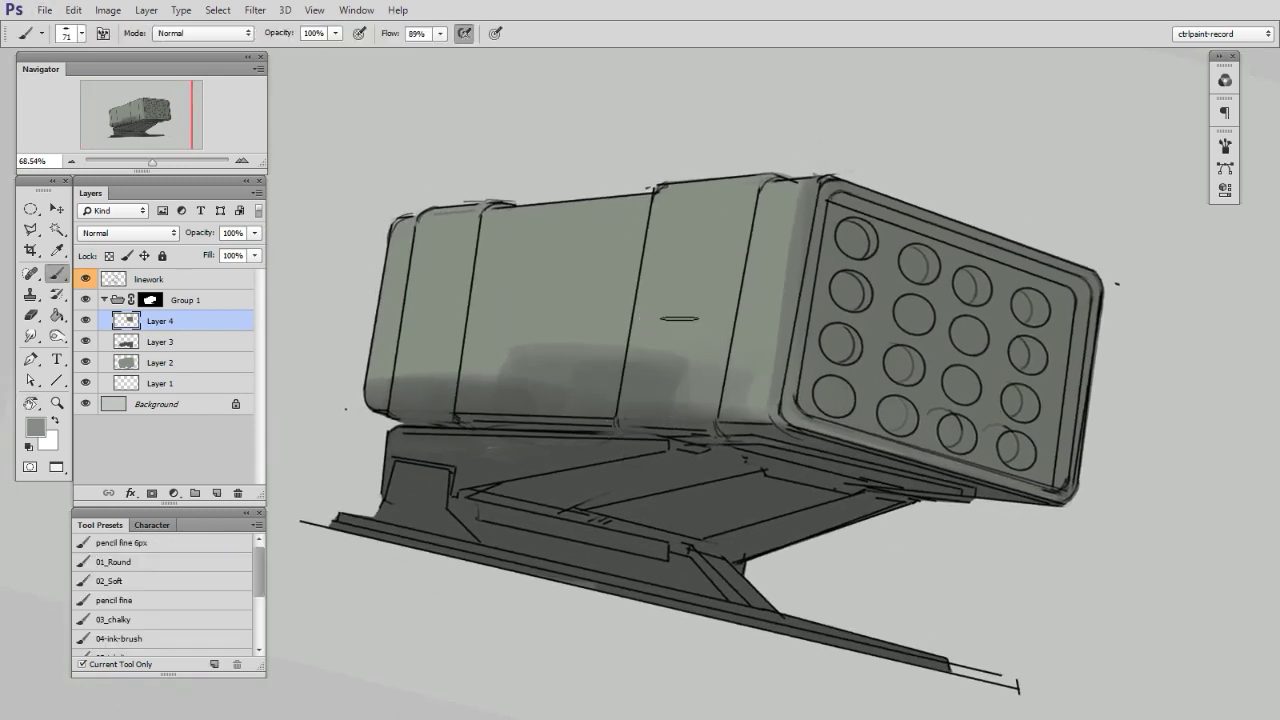
mouse_move(693, 318)
mouse_down()
mouse_move(683, 442)
mouse_move(661, 428)
mouse_up()
drag(662, 317, 642, 428)
mouse_move(562, 311)
mouse_down()
mouse_move(595, 311)
mouse_move(569, 433)
mouse_up()
drag(551, 350, 543, 424)
drag(517, 363, 495, 424)
drag(425, 301, 402, 412)
drag(433, 312, 432, 396)
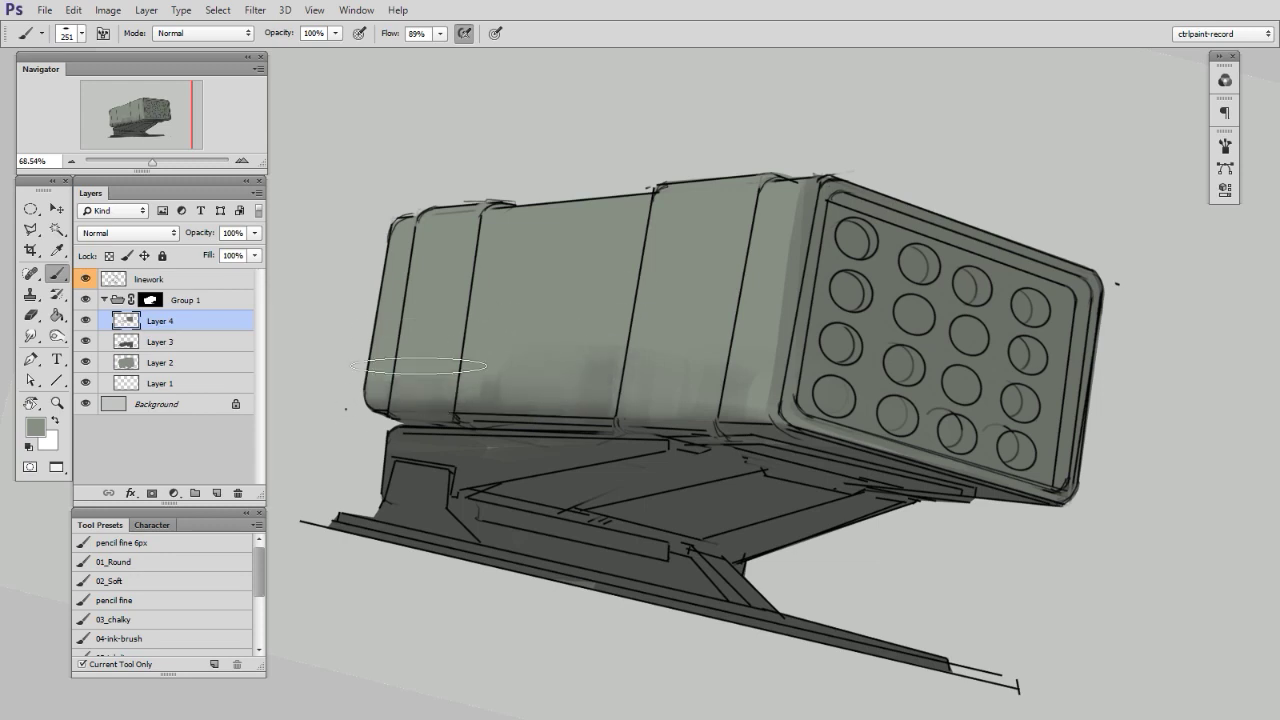
Step: Add a new layer and paint sampled lighter grey-green on the support's rear bracket and the side of the arm
alt+click(505, 445)
key(ctrl+alt+shift+n)
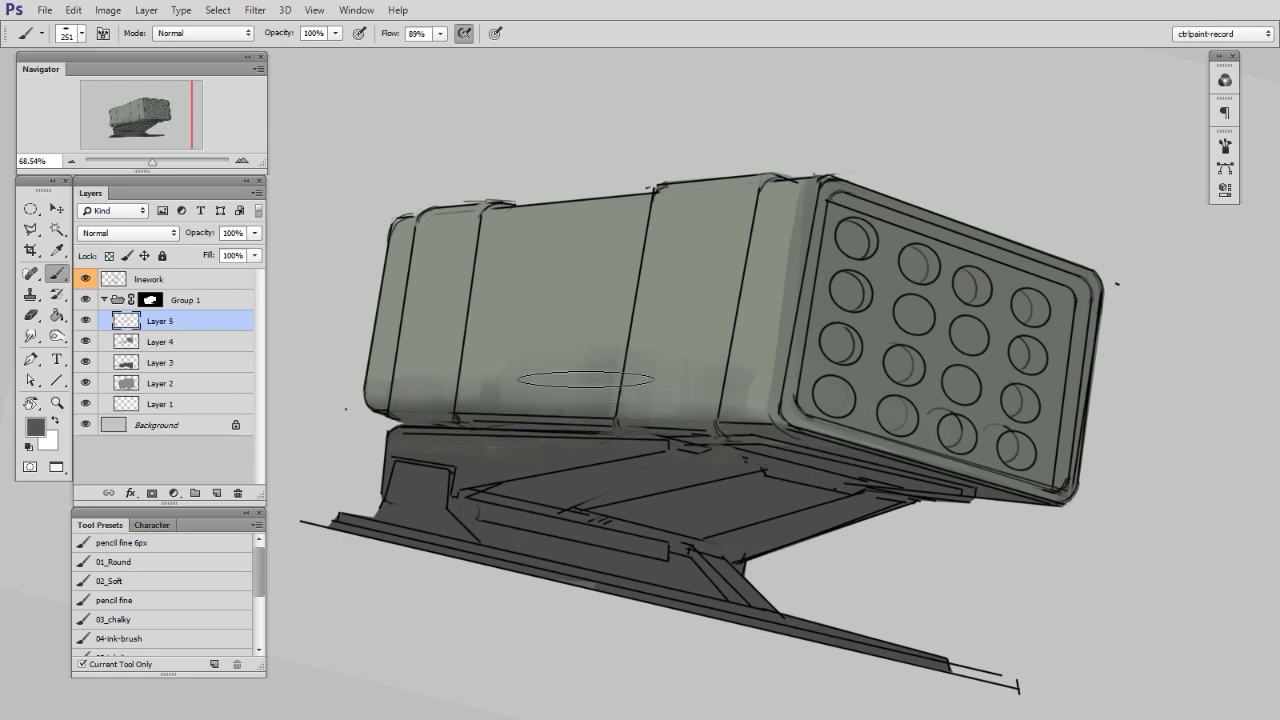
alt+click(545, 331)
mouse_move(443, 437)
mouse_down()
mouse_move(409, 440)
mouse_move(407, 545)
mouse_up()
mouse_move(418, 470)
mouse_down()
mouse_move(393, 545)
mouse_move(438, 550)
mouse_up()
drag(460, 461, 460, 532)
mouse_move(402, 479)
mouse_down()
mouse_move(593, 456)
mouse_move(525, 459)
mouse_up()
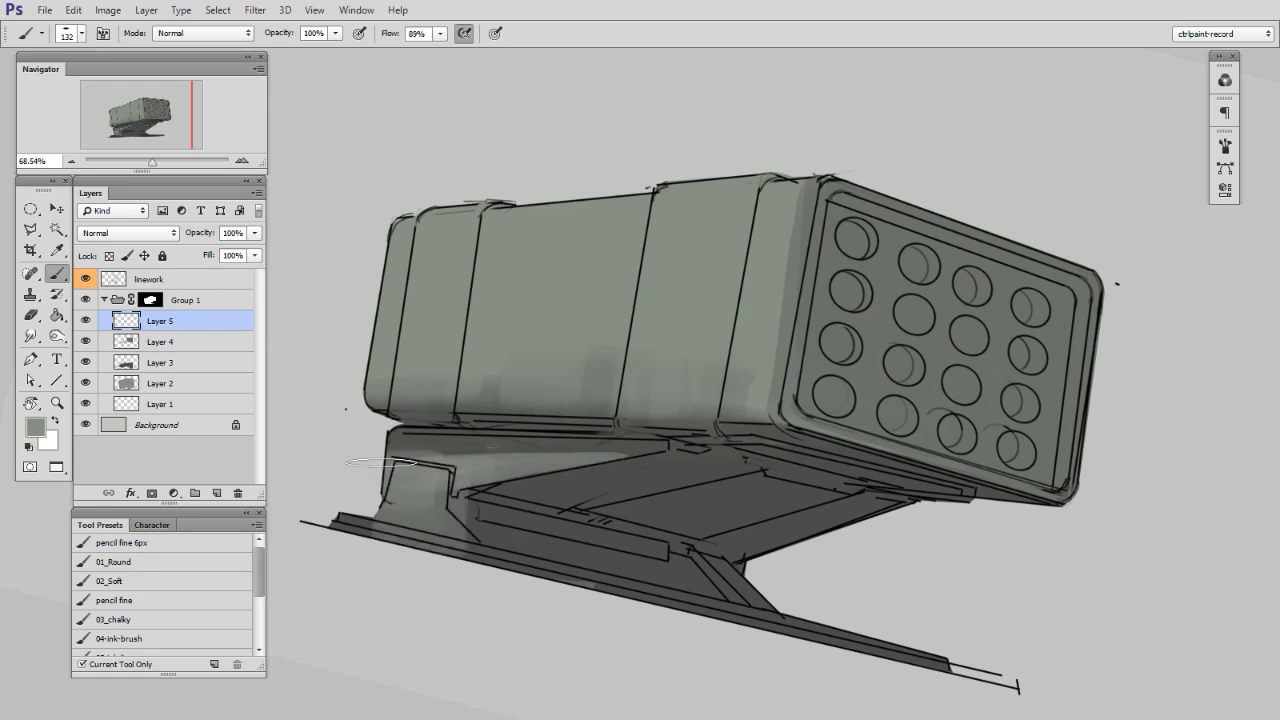
Step: Lighten the long front edge of the base plate with a tone sampled from the rear bracket
alt+click(596, 485)
alt+click(414, 504)
drag(340, 521, 684, 609)
drag(502, 564, 692, 601)
drag(842, 565, 921, 529)
Step: Sample the dark underside tone and touch up the area beside the rear bracket with a smaller brush
alt+click(623, 463)
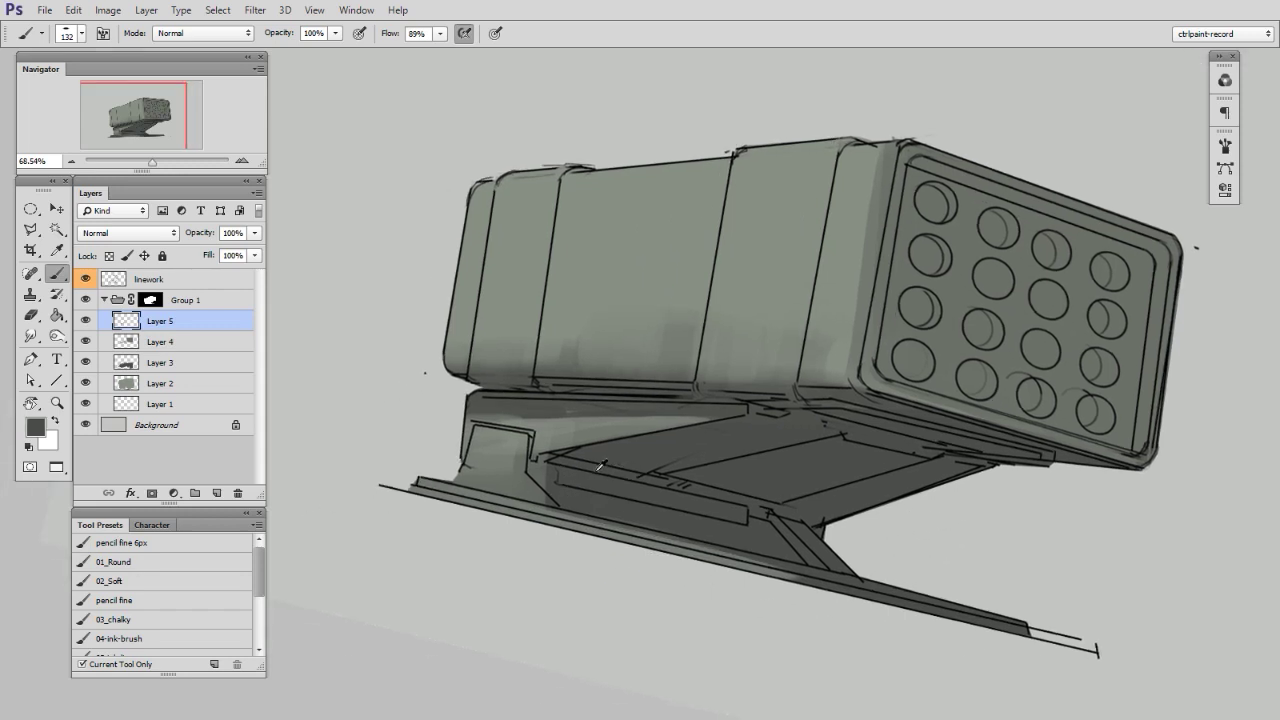
key(bracketleft)
key(bracketleft)
mouse_move(584, 468)
mouse_down()
mouse_move(574, 480)
mouse_move(552, 463)
mouse_up()
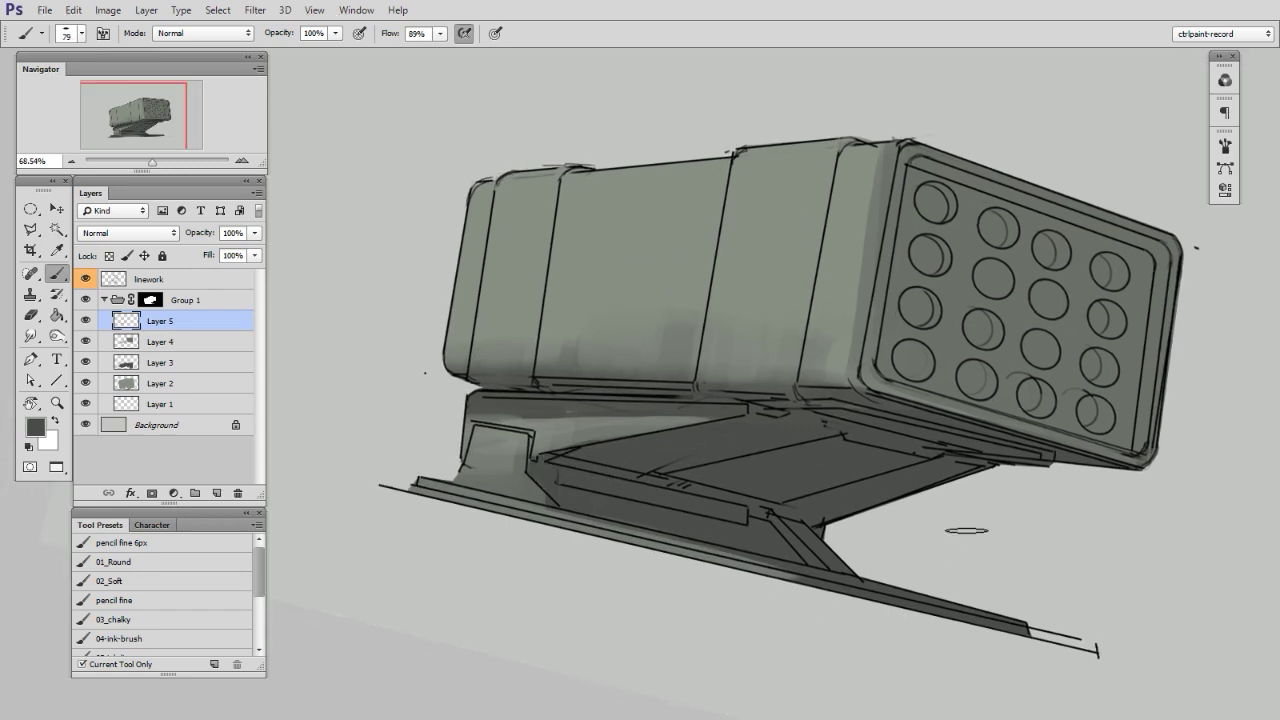
key(Escape)
drag(983, 534, 985, 560)
Step: Add a new layer and shade the box's upper side edge with the 02_Soft brush
key(ctrl+shift+alt+n)
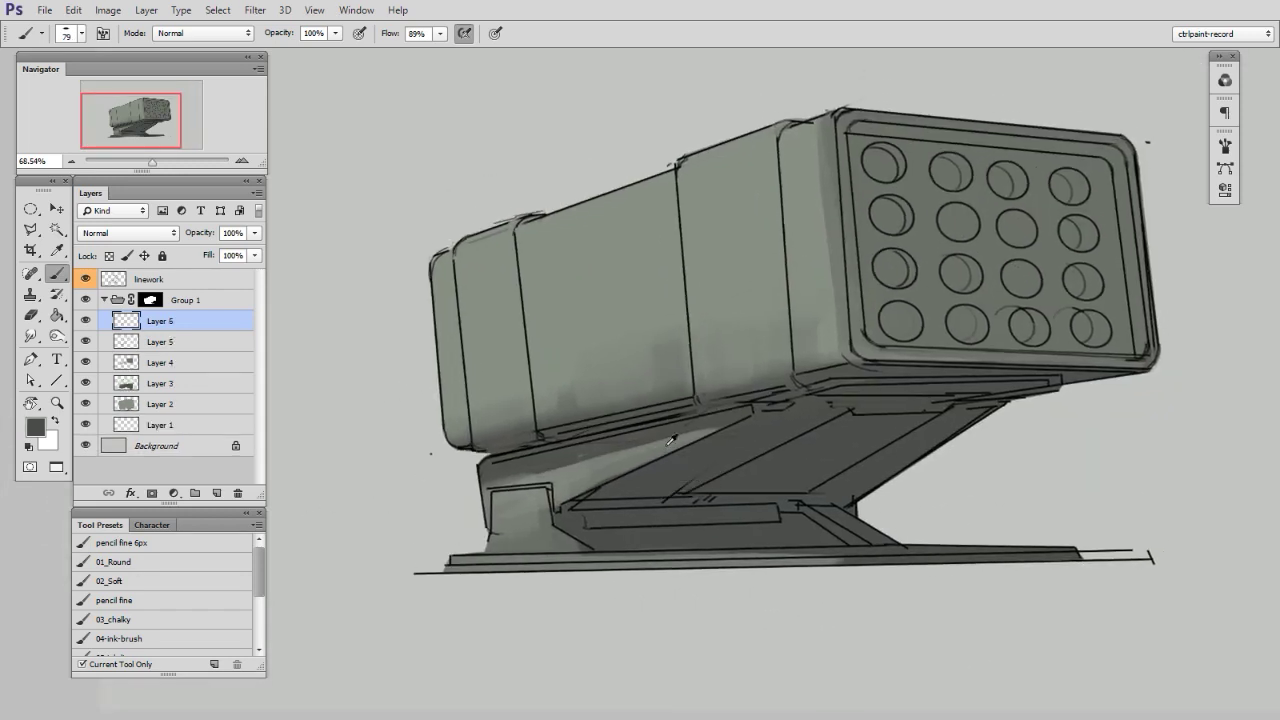
key(bracketright)
key(bracketright)
key(bracketright)
key(bracketright)
key(bracketright)
key(bracketright)
click(167, 580)
drag(456, 245, 838, 120)
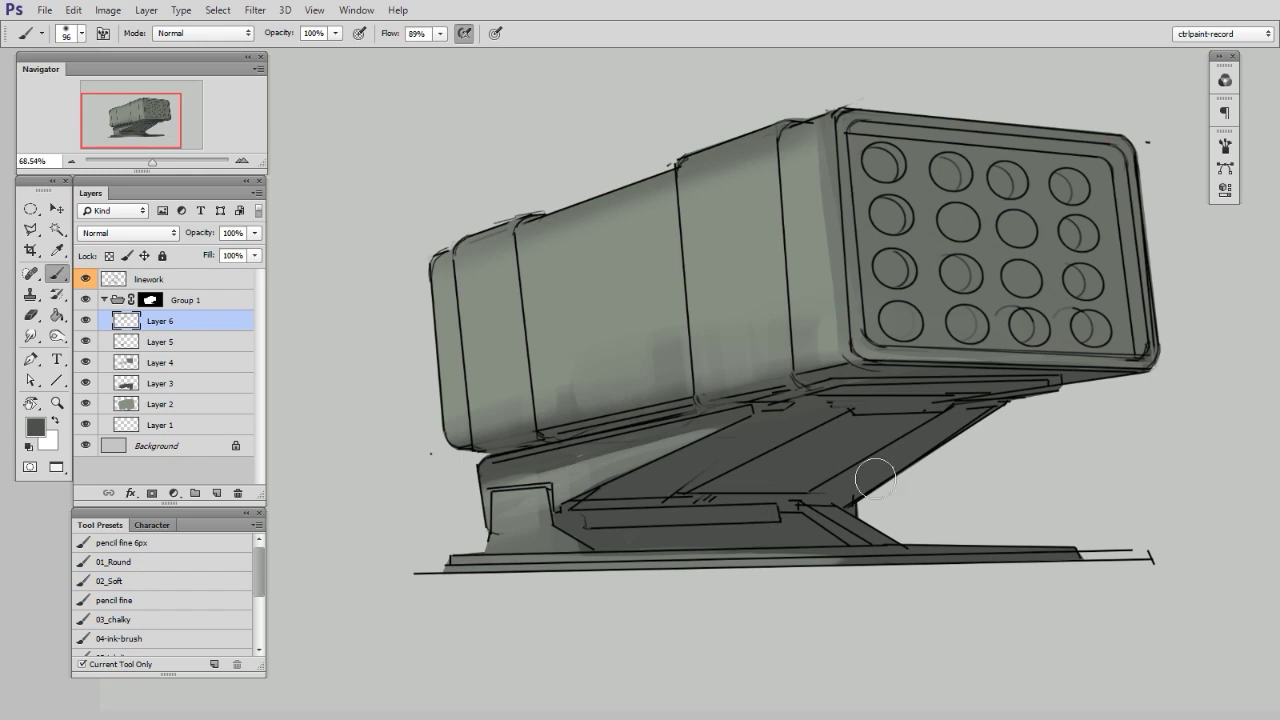
Step: Set the foreground to #1a1c1a and softly darken the lower end of the support arm on a new layer
alt+click(616, 328)
key(n)
drag(999, 444, 935, 499)
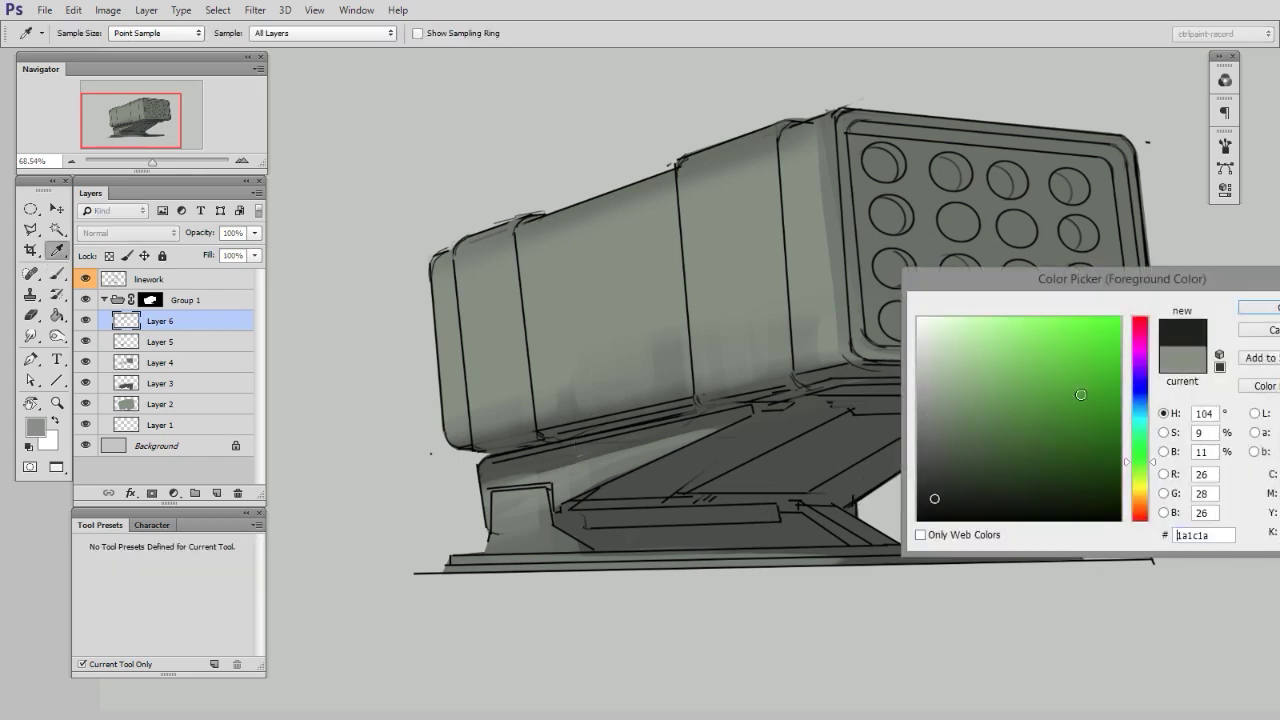
click(1247, 310)
key(ctrl+shift+alt+n)
mouse_move(643, 514)
mouse_down()
mouse_move(812, 508)
mouse_move(603, 512)
mouse_move(862, 499)
mouse_move(638, 512)
mouse_move(850, 508)
mouse_up()
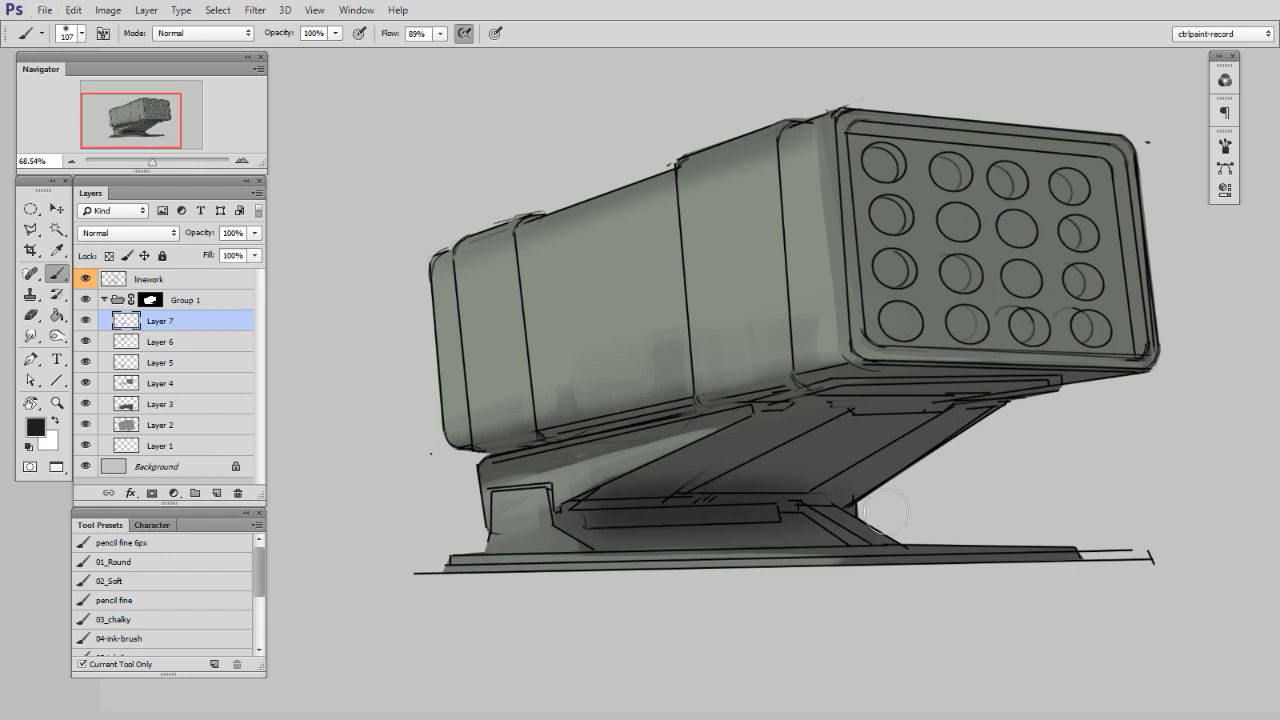
Step: Resize the soft brush to 75 and paint shadow on the support directly beneath the box's front end
alt+right_click(801, 454)
drag(830, 387, 1015, 378)
drag(767, 409, 1022, 394)
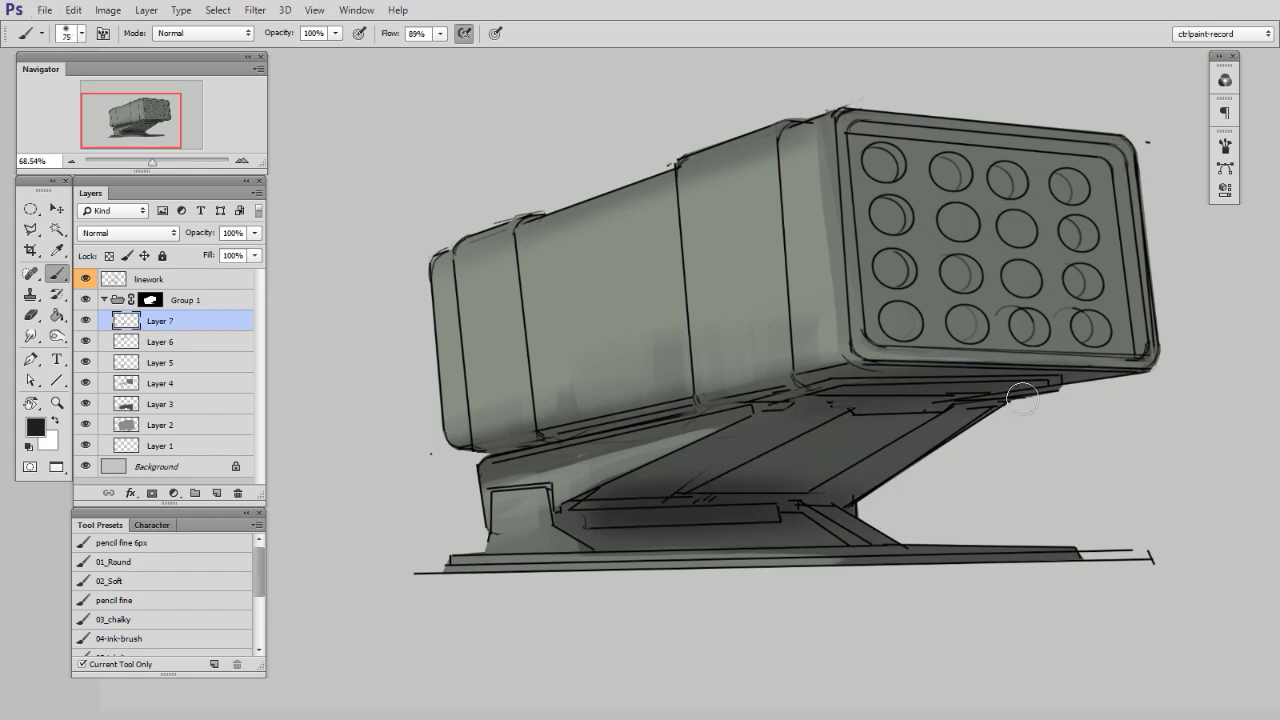
Step: Erase excess shadow from the plate edge under the box's front end with a size 41 eraser
key(e)
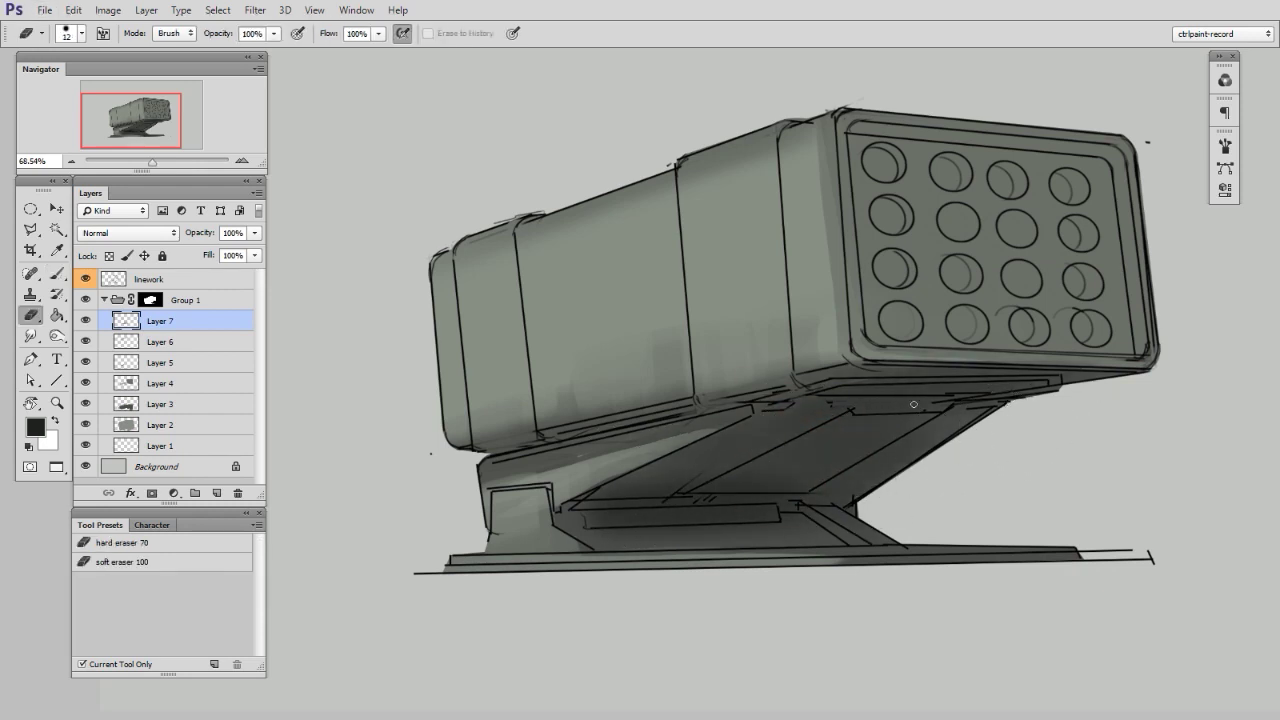
alt+right_click(892, 407)
drag(860, 396, 918, 390)
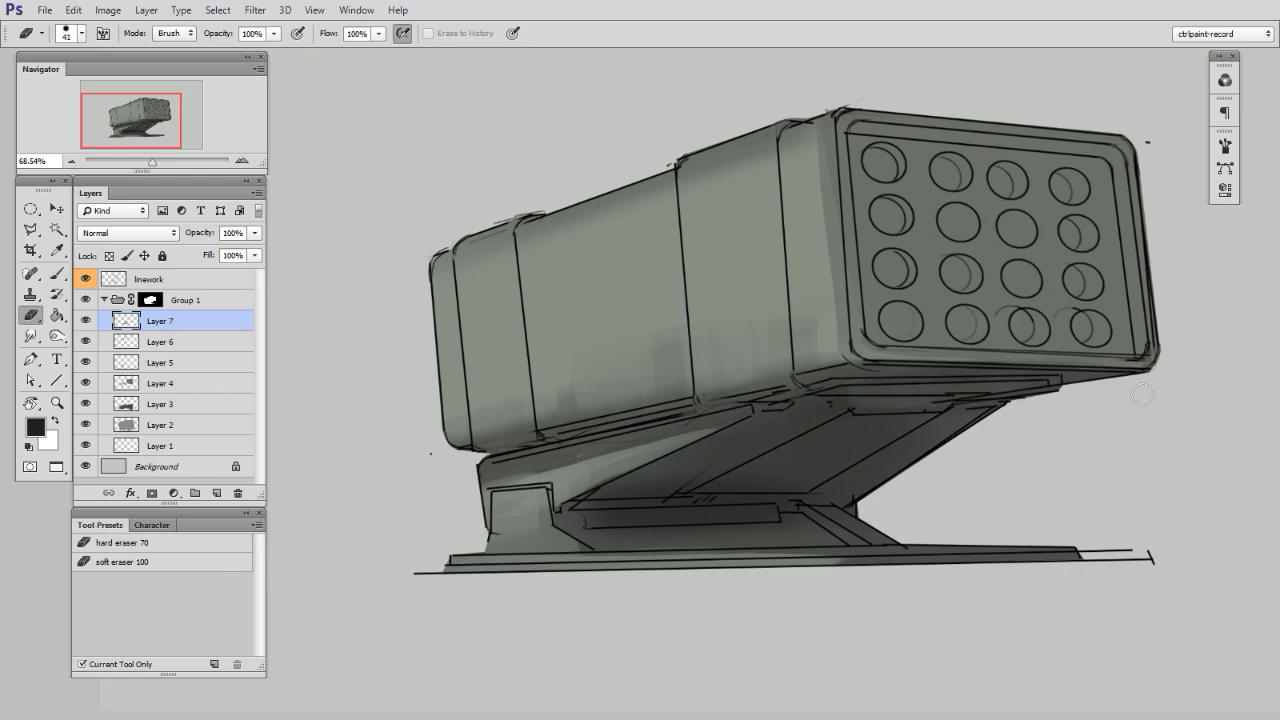
Step: Paint soft shadow beneath the box's front end and into the base recess below the arm, trimming spill with a size 15 eraser
key(b)
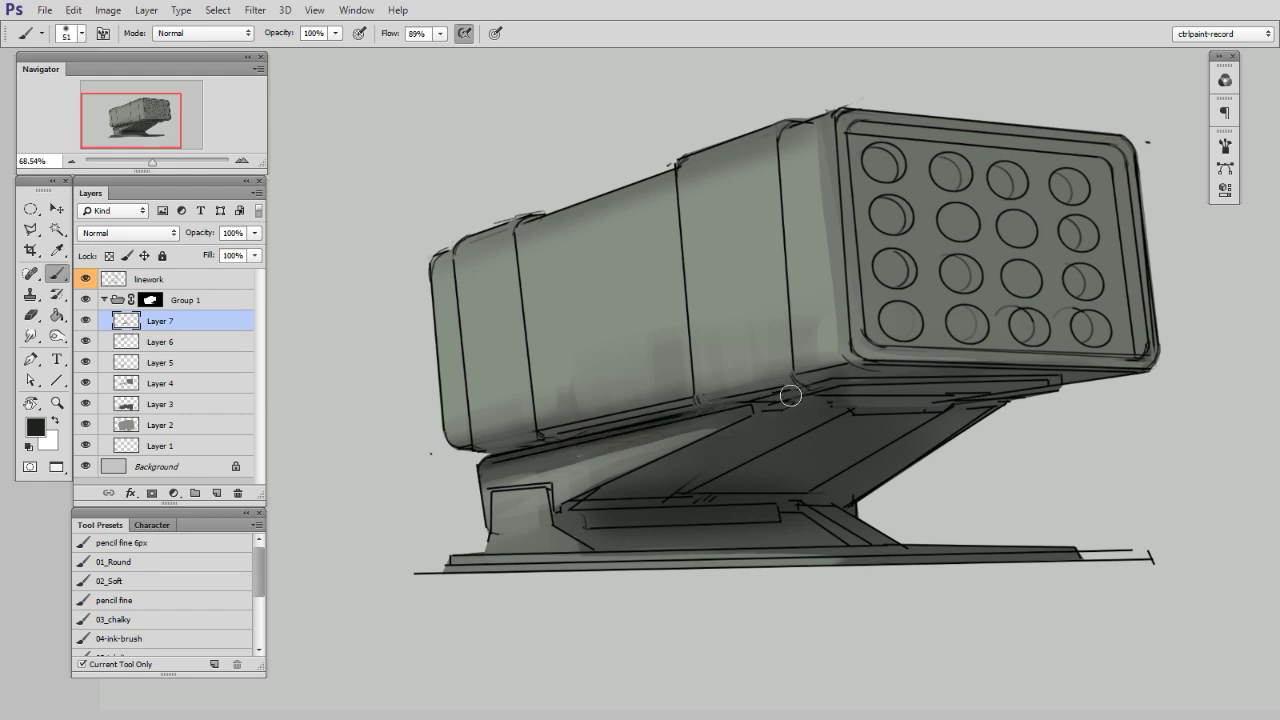
drag(1086, 376, 1060, 380)
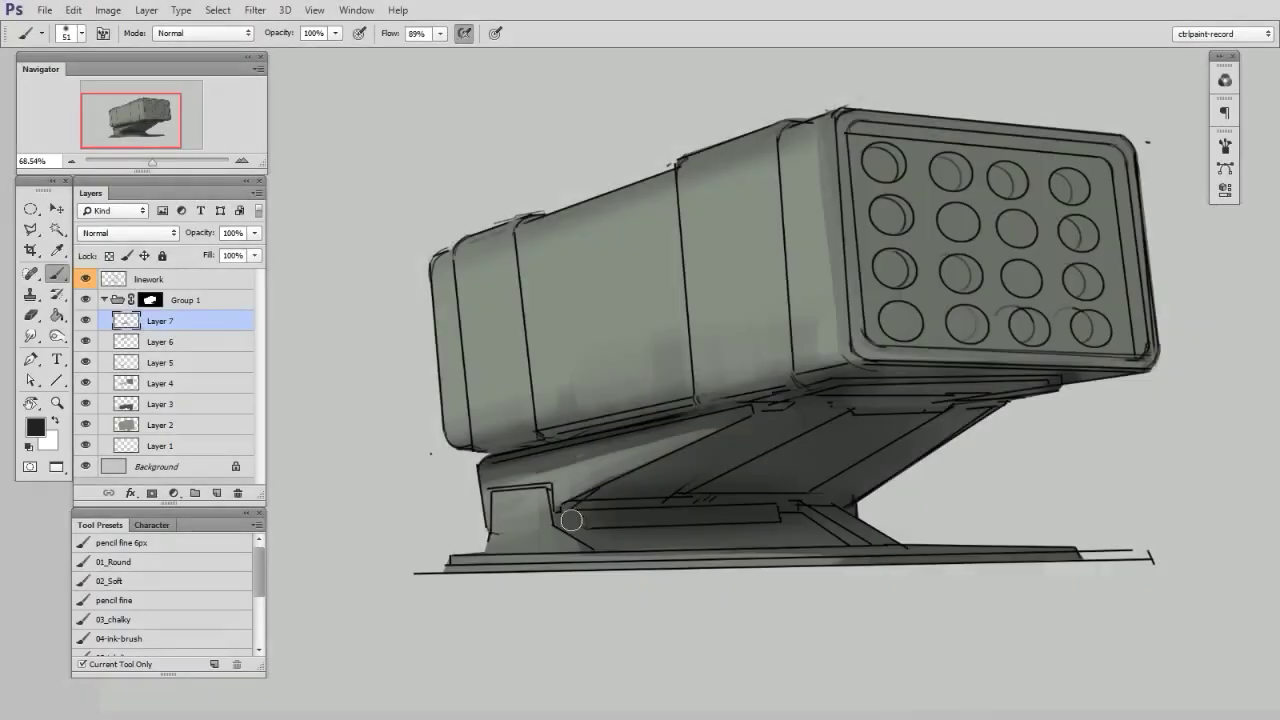
key(e)
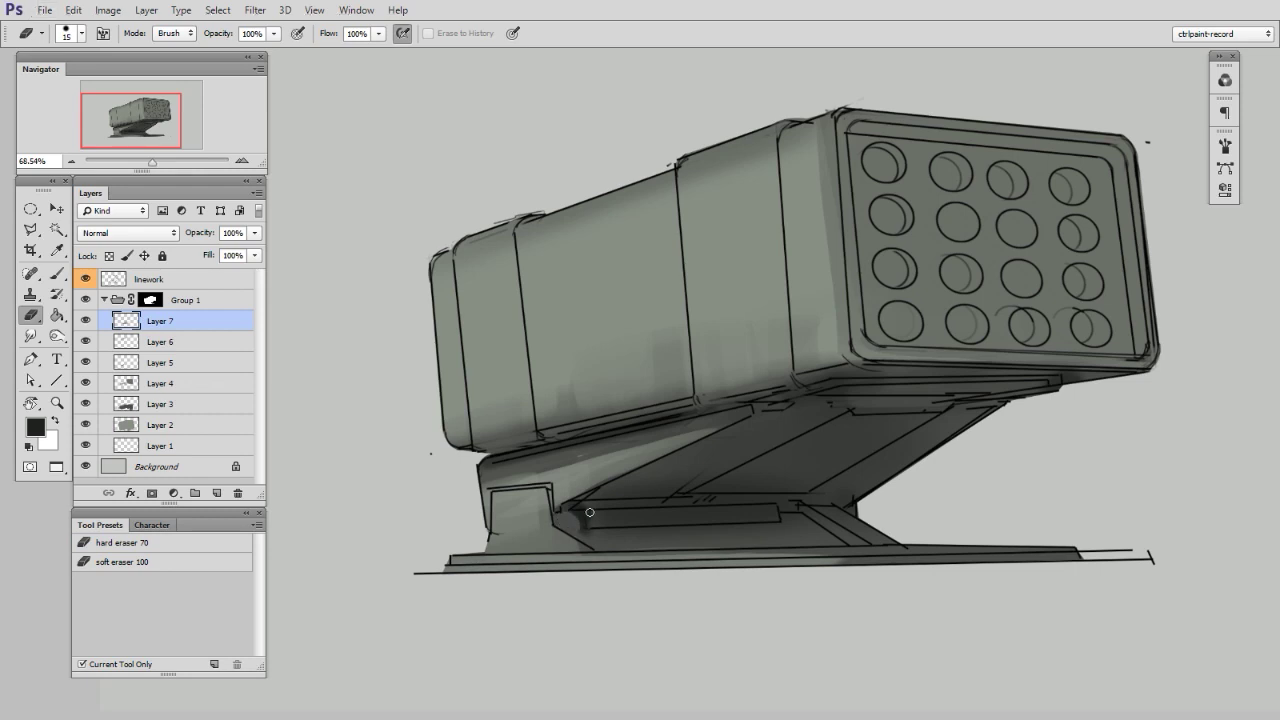
key(b)
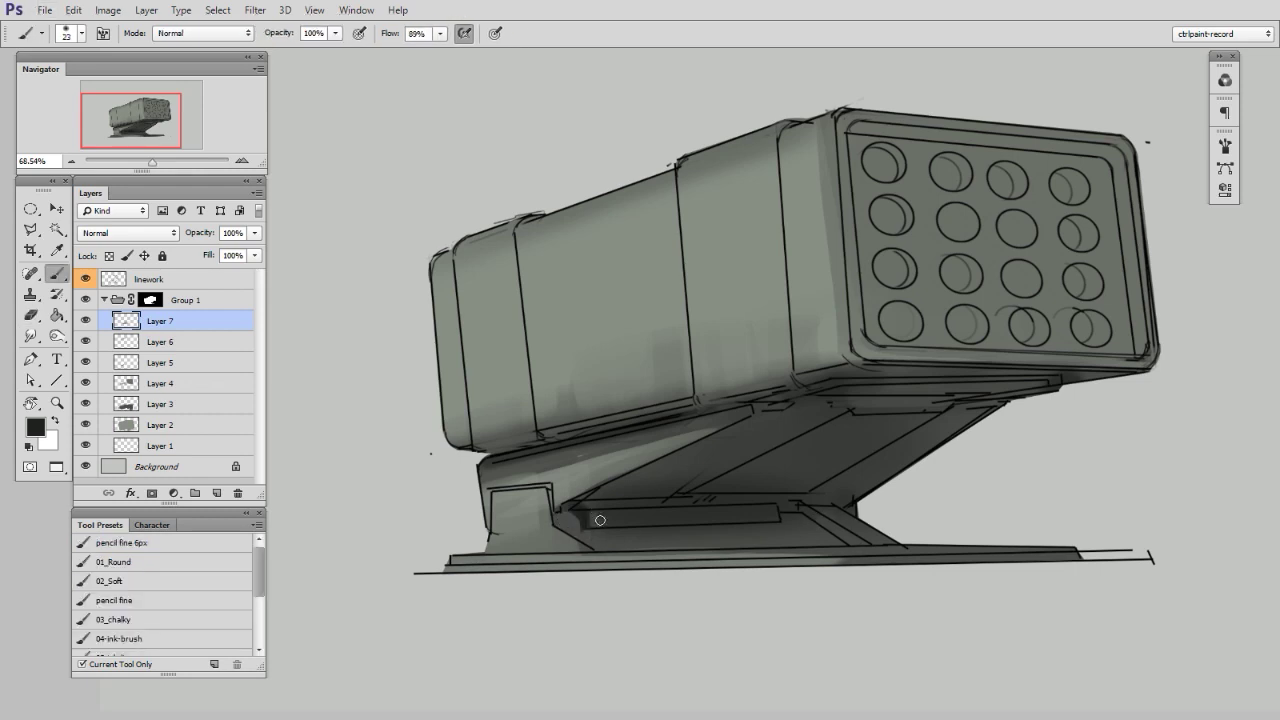
key(e)
key(b)
key(e)
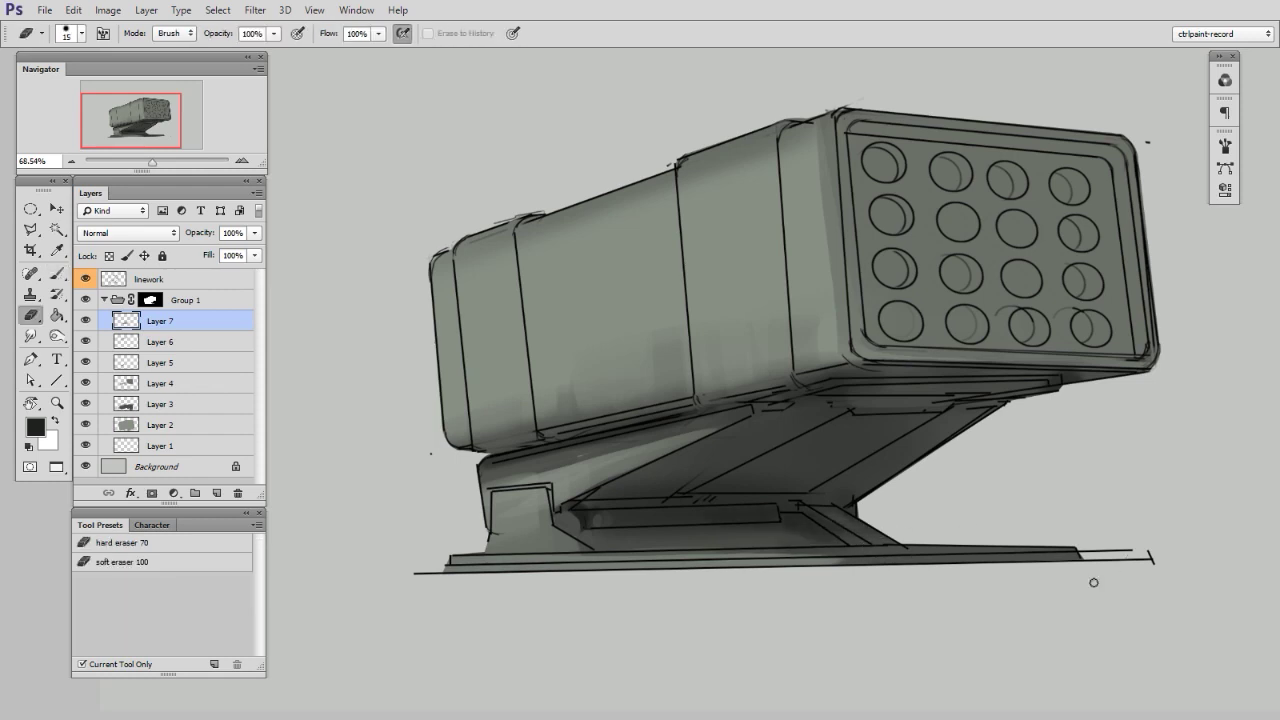
drag(889, 520, 779, 537)
drag(834, 524, 784, 540)
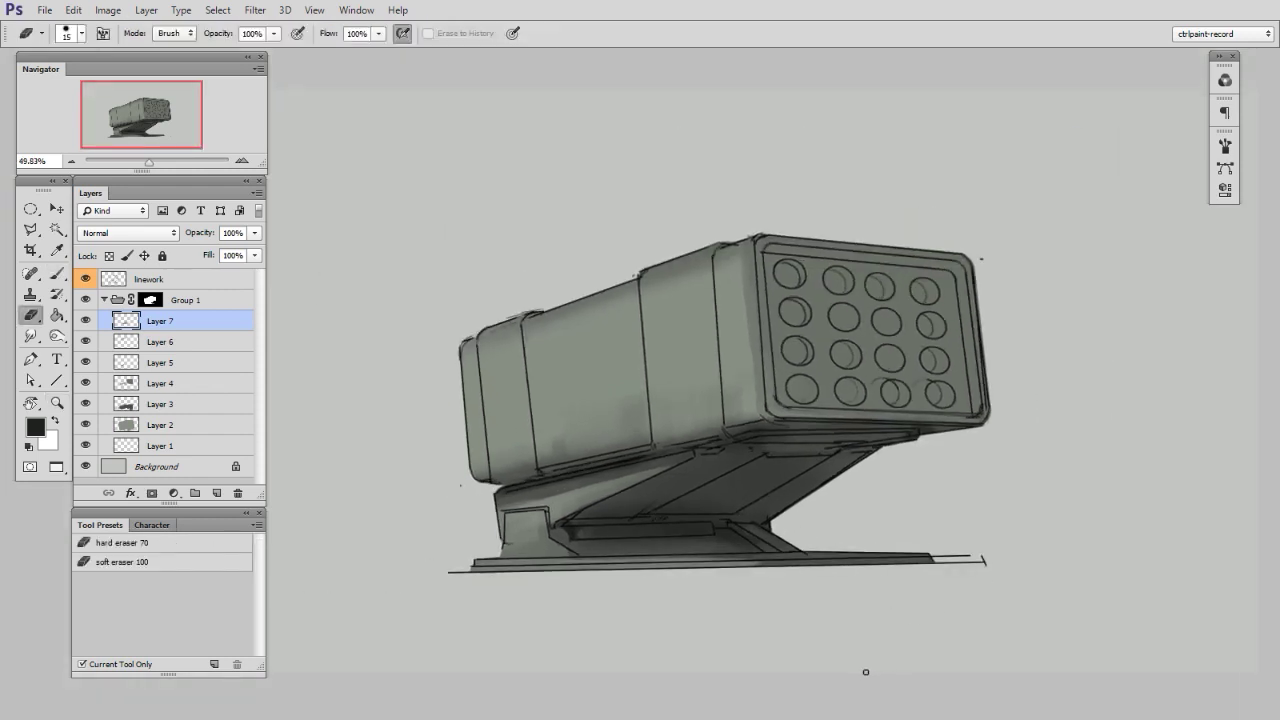
Step: Add a layer at the top of Group 1 and softly shade along the rear band's seam with a size 41 brush
click(104, 300)
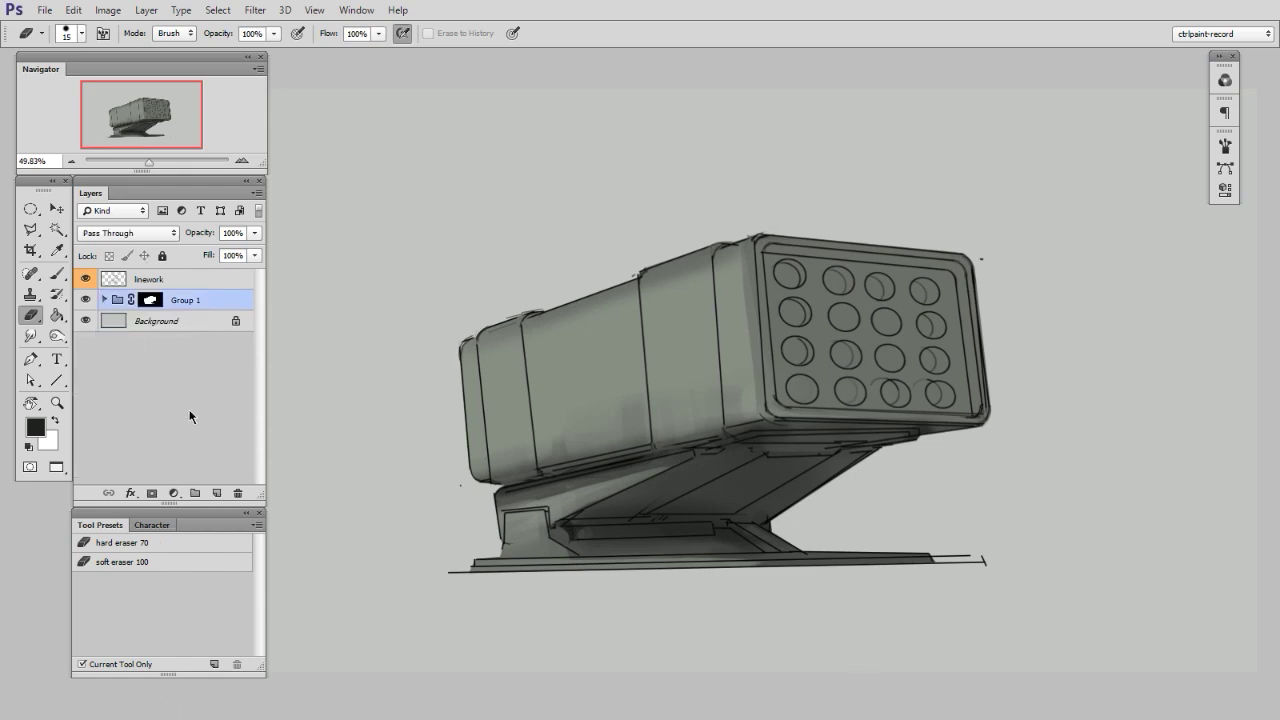
click(105, 300)
click(200, 321)
key(b)
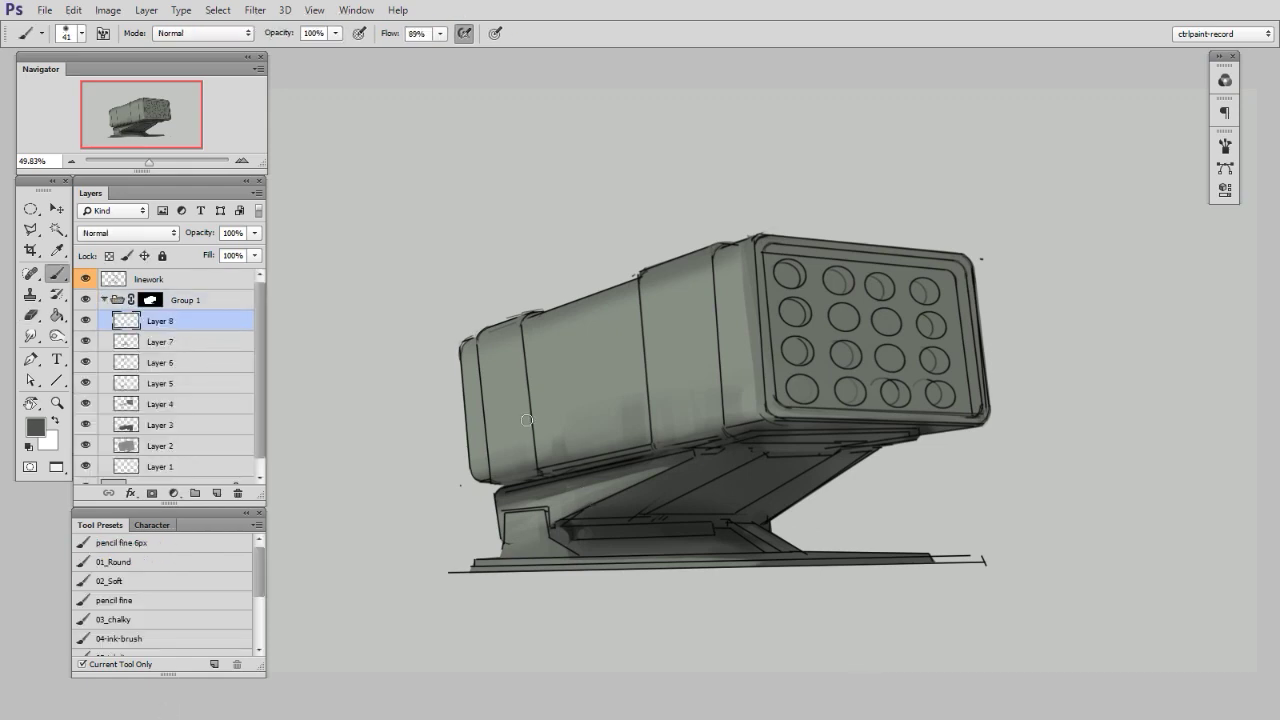
drag(521, 331, 535, 446)
drag(526, 378, 537, 454)
drag(521, 327, 528, 400)
key(e)
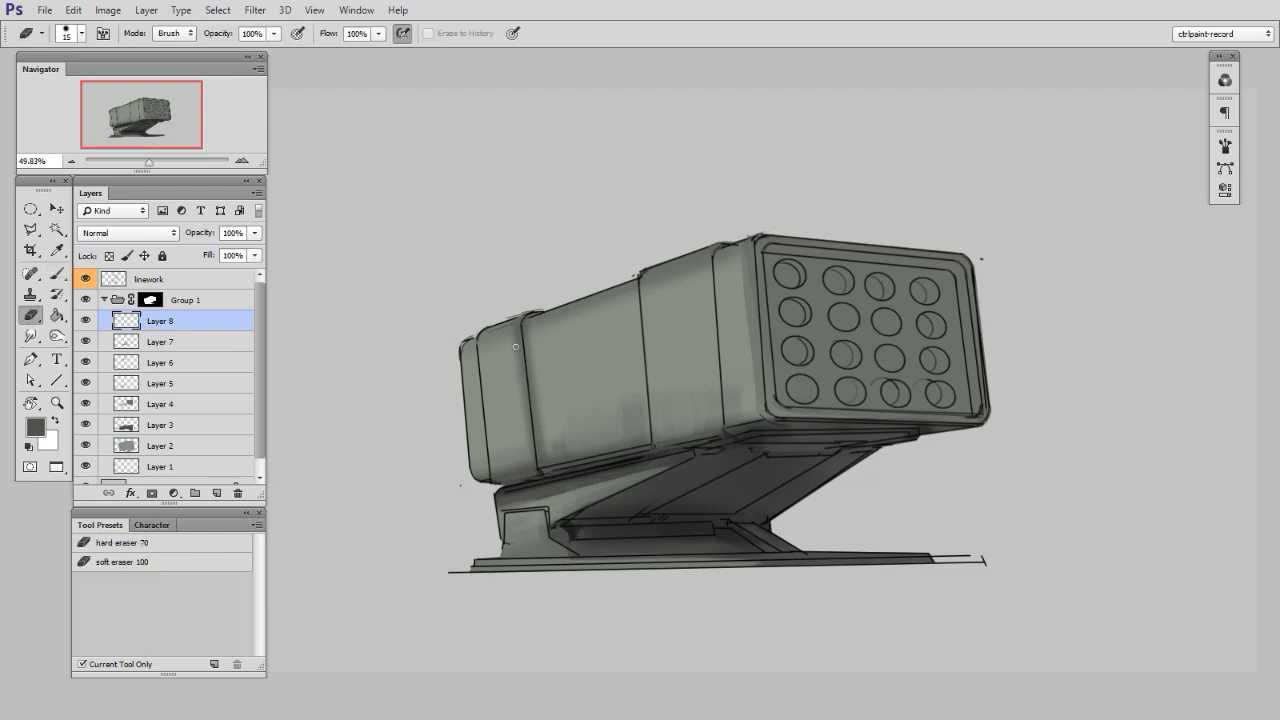
Step: Shade along the front band's seam and erase the spill behind the line to leave a crisp edge
key(b)
drag(716, 284, 728, 420)
key(e)
mouse_move(710, 262)
mouse_down()
mouse_move(718, 412)
mouse_move(714, 400)
mouse_up()
drag(711, 272, 718, 403)
Step: On a new layer, paint a #c8c9c7 highlight along the box's upper side edge with the 02_Soft brush at size 96
click(216, 493)
key(b)
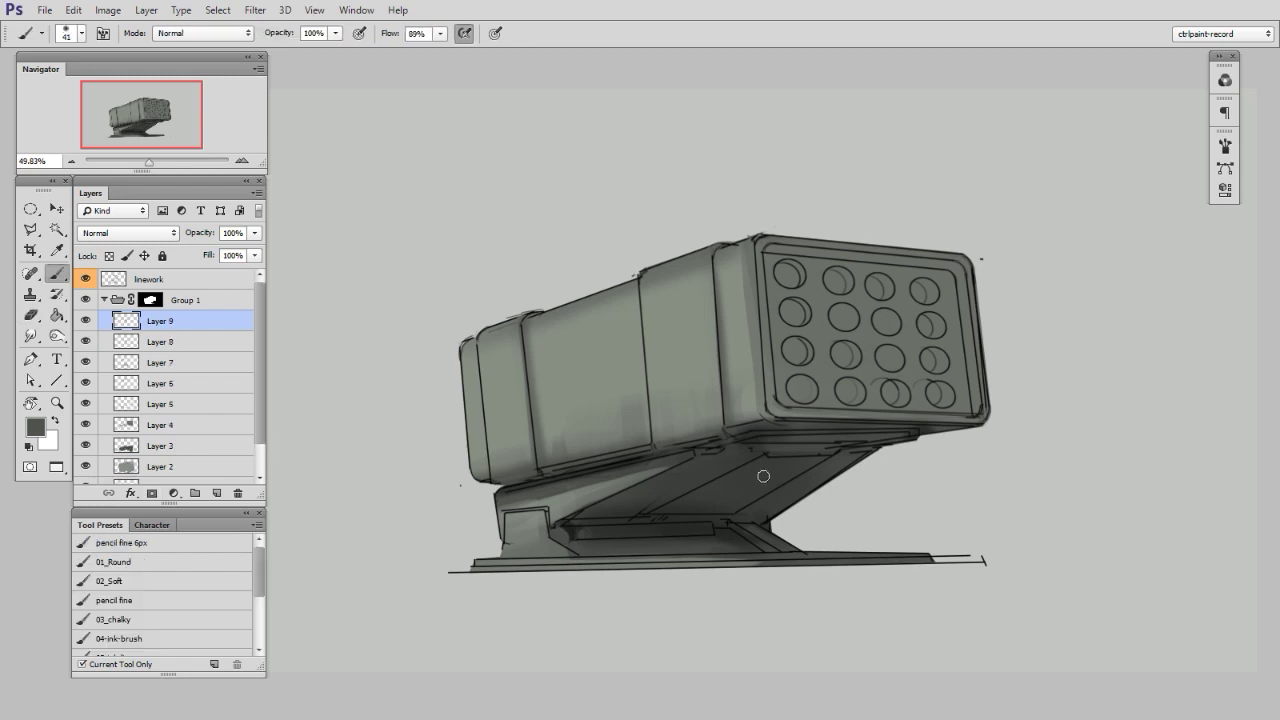
alt+click(598, 353)
key(n)
drag(940, 386, 919, 360)
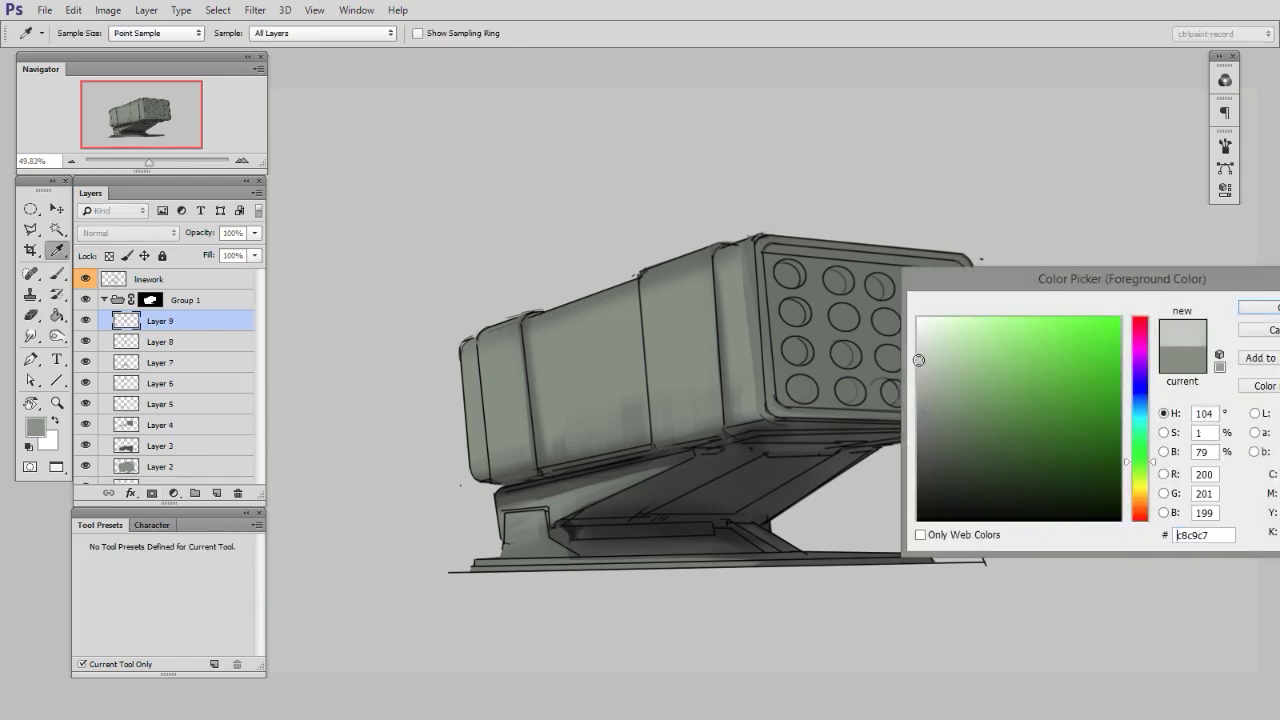
click(1245, 308)
click(146, 581)
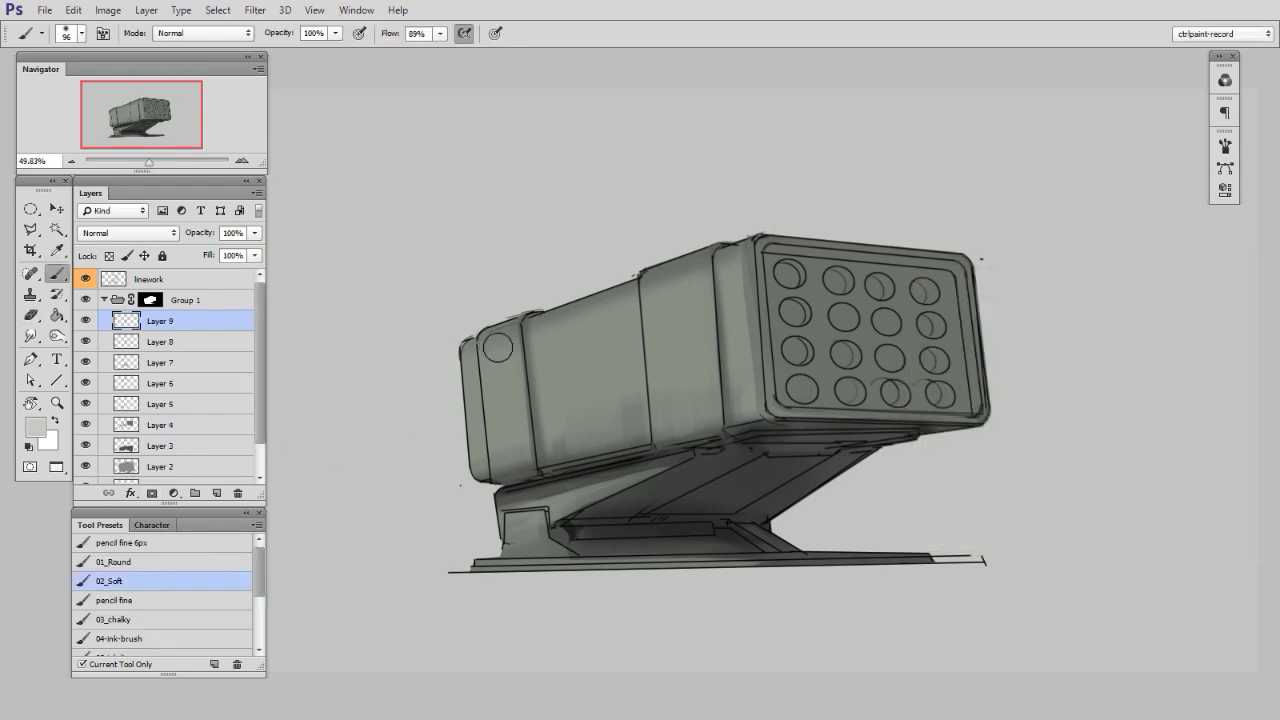
drag(494, 351, 487, 353)
drag(408, 368, 739, 243)
Step: Erase the highlight from the two raised bands of the box, leaving it on the recessed sections
key(e)
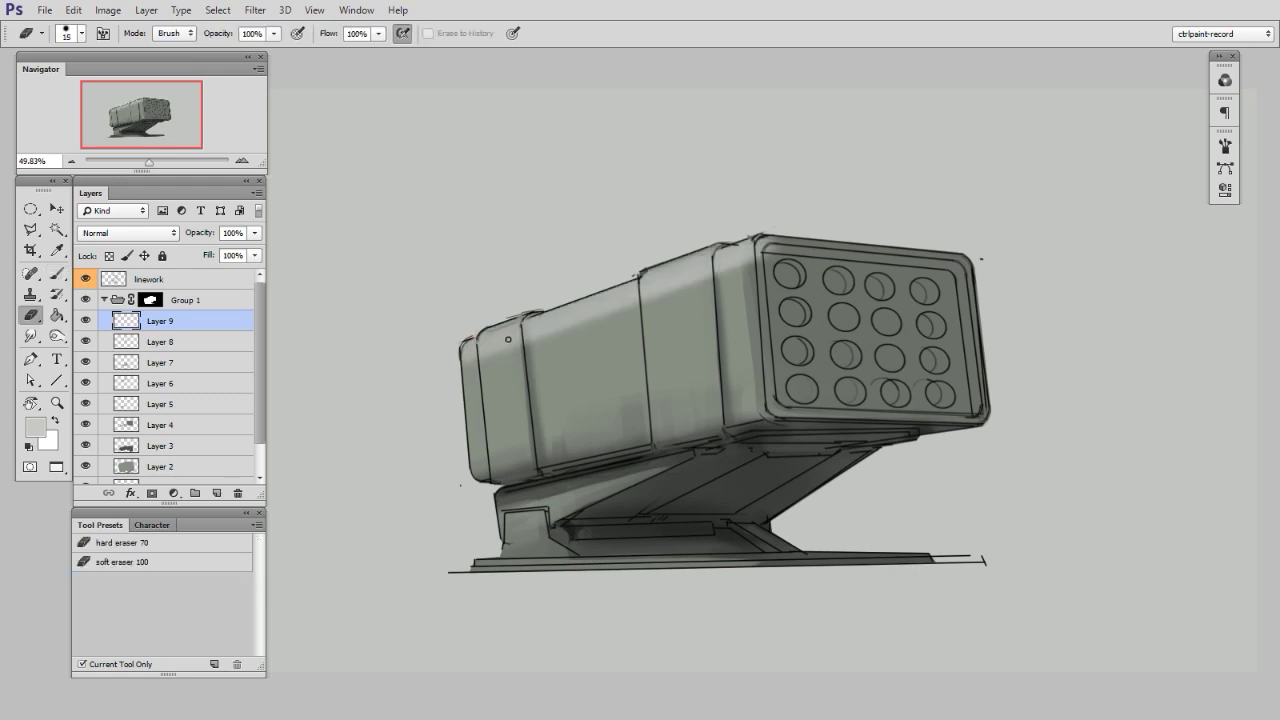
mouse_move(482, 365)
mouse_down()
mouse_move(490, 335)
mouse_move(505, 345)
mouse_move(513, 331)
mouse_up()
mouse_move(663, 283)
mouse_down()
mouse_move(648, 305)
mouse_move(680, 252)
mouse_move(704, 277)
mouse_up()
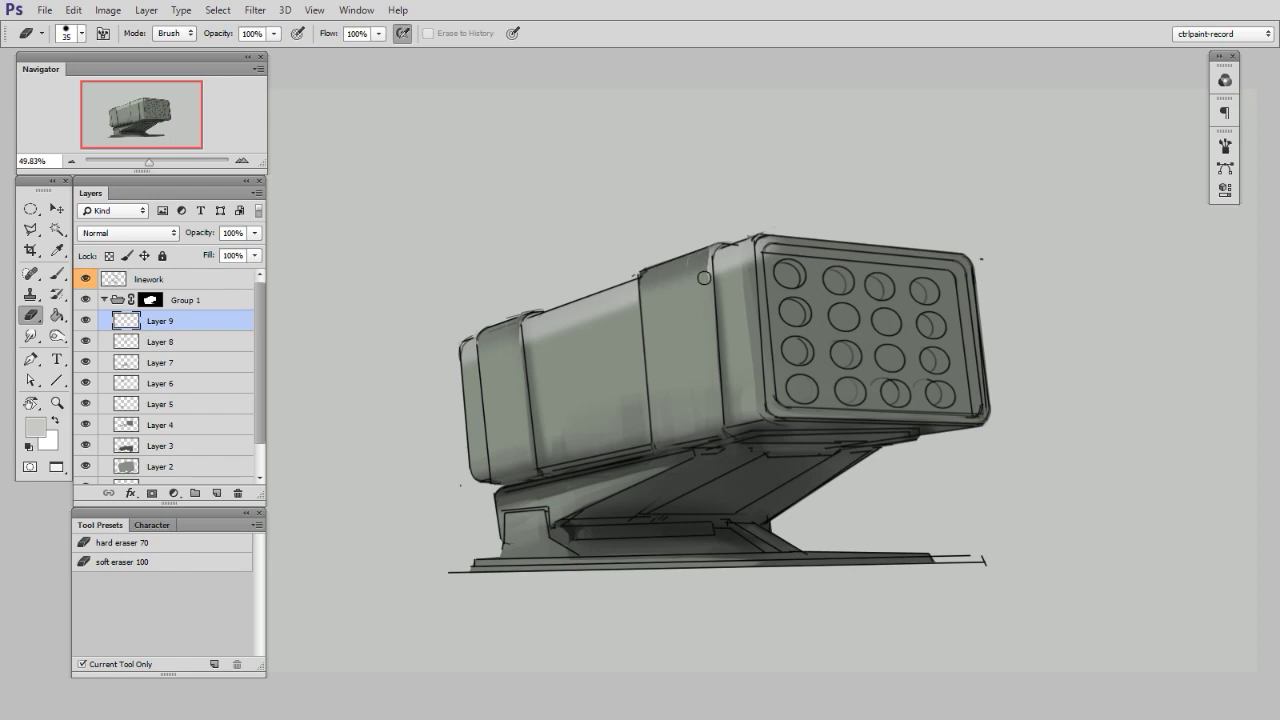
Step: Highlight the upper edges of the raised bands on a new layer, and merge the highlight layers down into Layer 8
key(ctrl+shift+alt+n)
key(b)
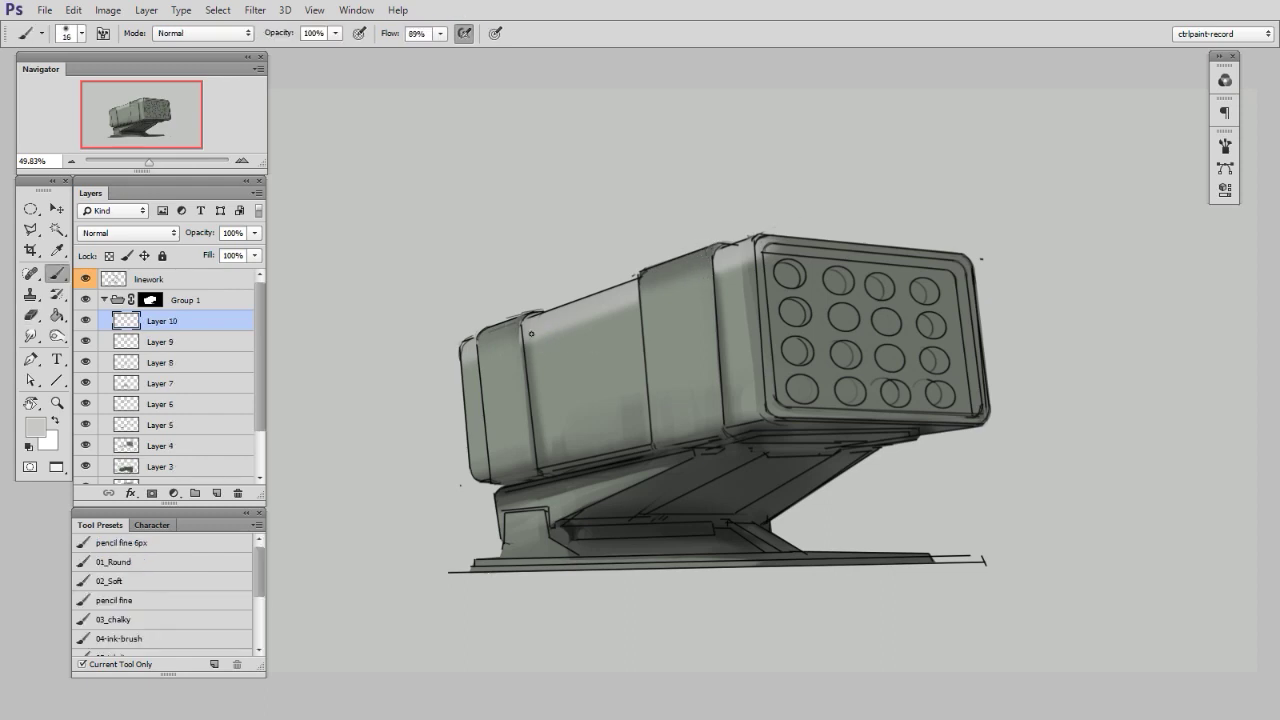
key(])
key(])
key(])
key(])
drag(475, 329, 526, 308)
drag(636, 266, 722, 243)
mouse_move(620, 277)
mouse_down()
mouse_move(725, 246)
mouse_move(763, 258)
mouse_up()
key(ctrl+e)
key(ctrl+e)
Step: Soften the highlights along the box's upper side edge with a soft size 70 eraser
key(e)
right_click(764, 340)
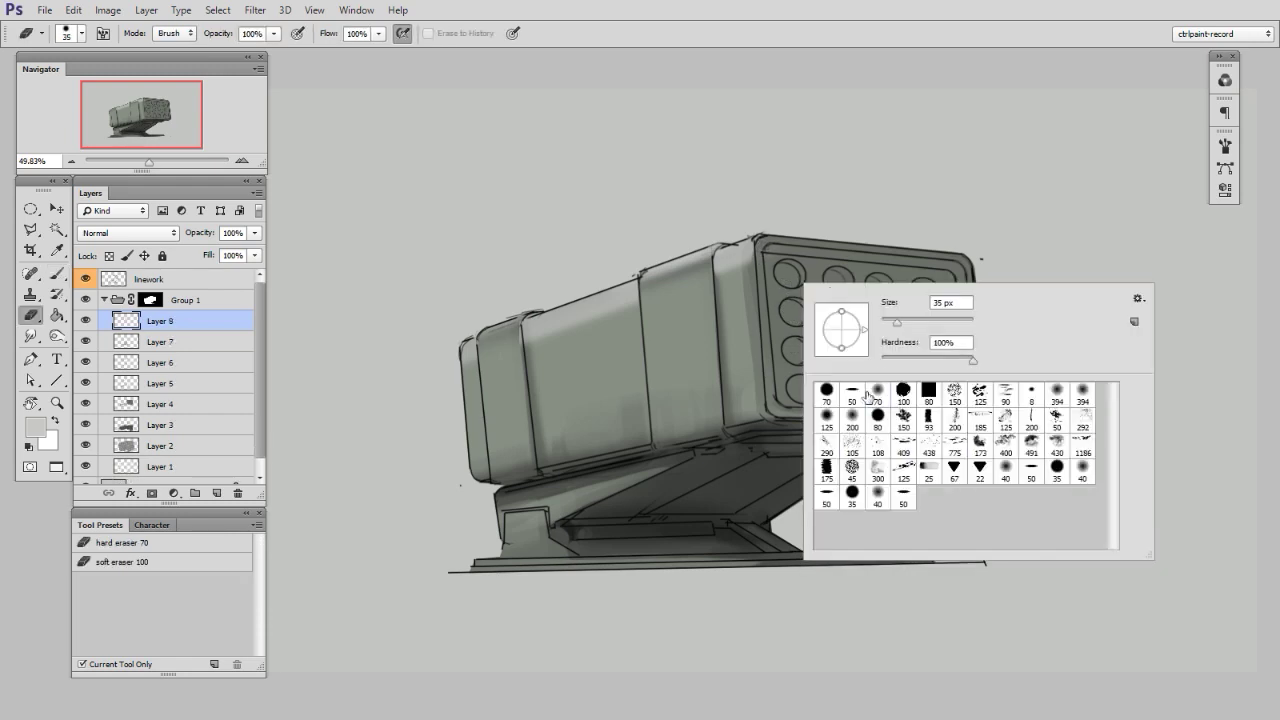
click(868, 398)
drag(679, 445, 681, 446)
drag(536, 330, 730, 265)
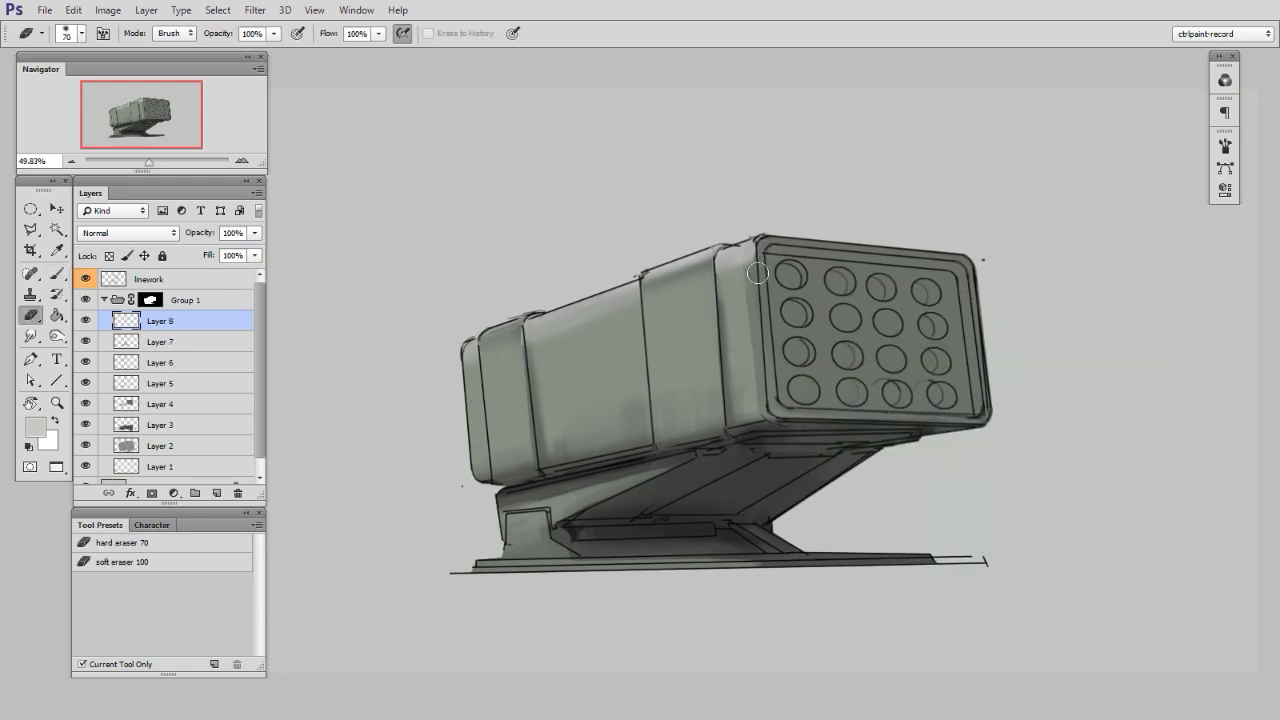
drag(989, 434, 935, 403)
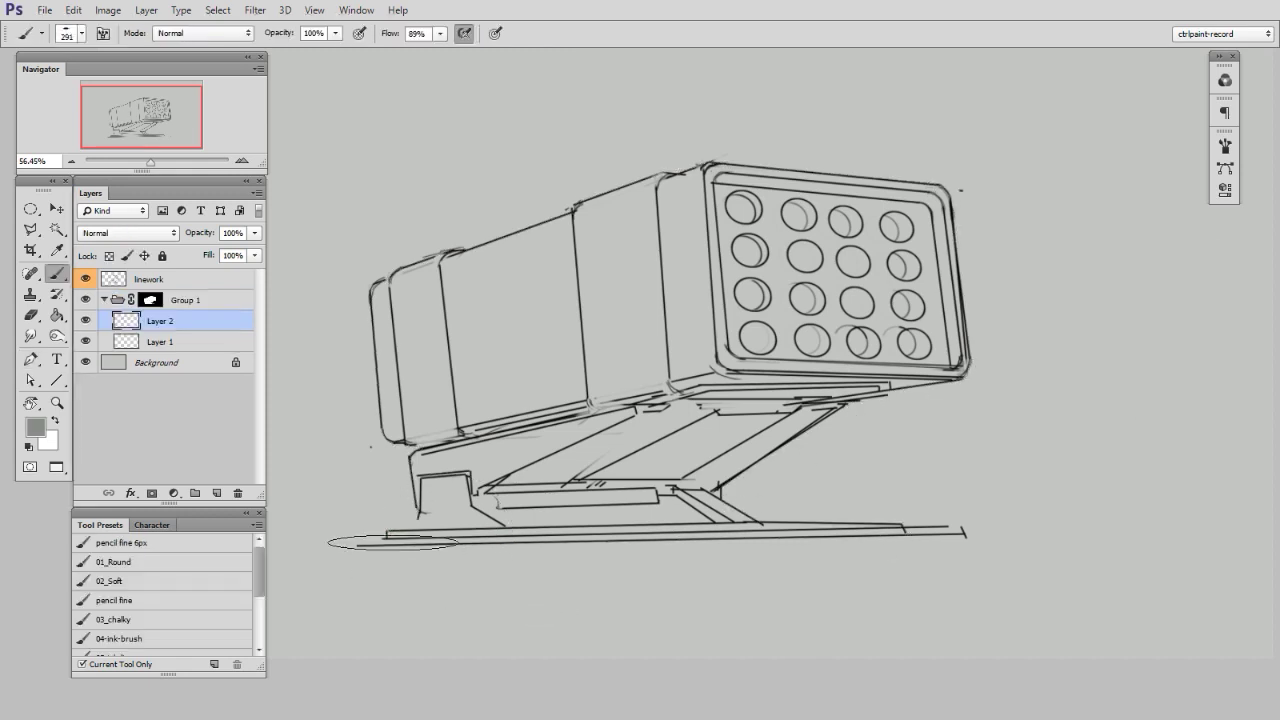
Step: Block in the launcher's base with a flat size 291 brush and paint lighter grey-green on the rear support at size 132
mouse_move(393, 542)
mouse_down()
mouse_move(470, 240)
mouse_move(575, 194)
mouse_move(790, 480)
mouse_move(944, 463)
mouse_up()
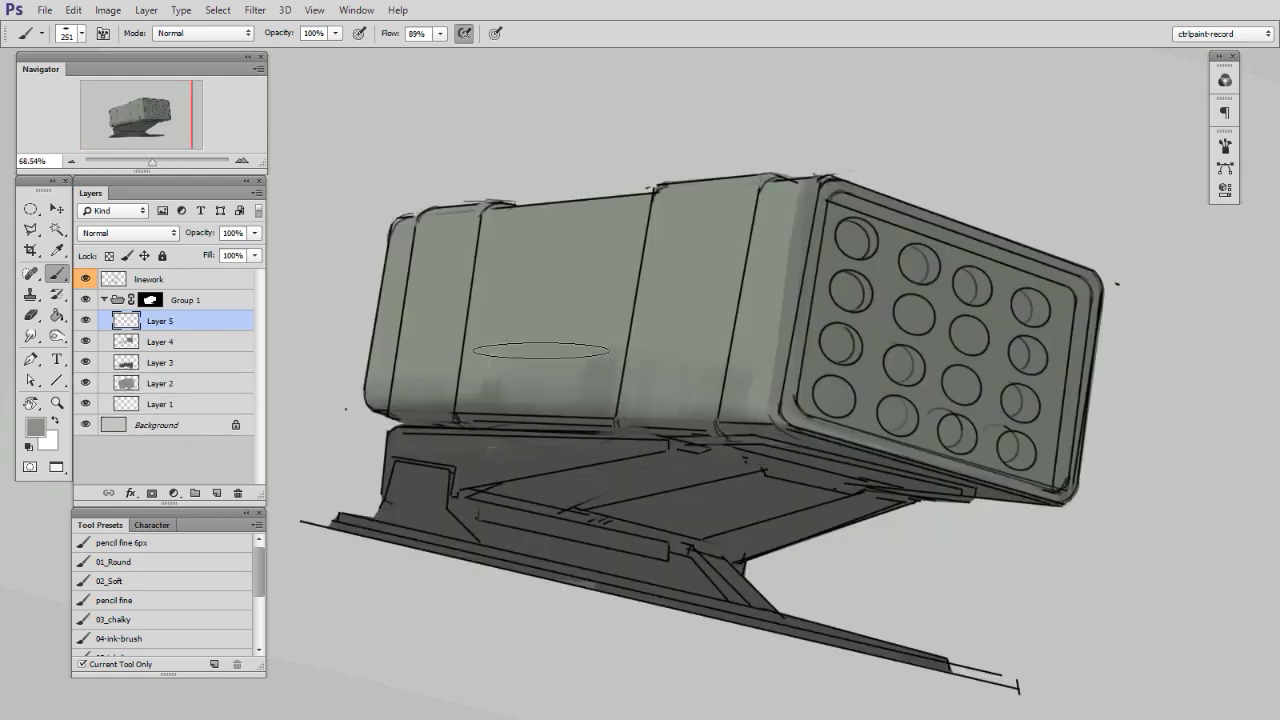
key(bracketleft)
key(bracketleft)
key(bracketleft)
mouse_move(420, 466)
mouse_down()
mouse_move(412, 490)
mouse_move(456, 492)
mouse_move(520, 462)
mouse_move(731, 467)
mouse_up()
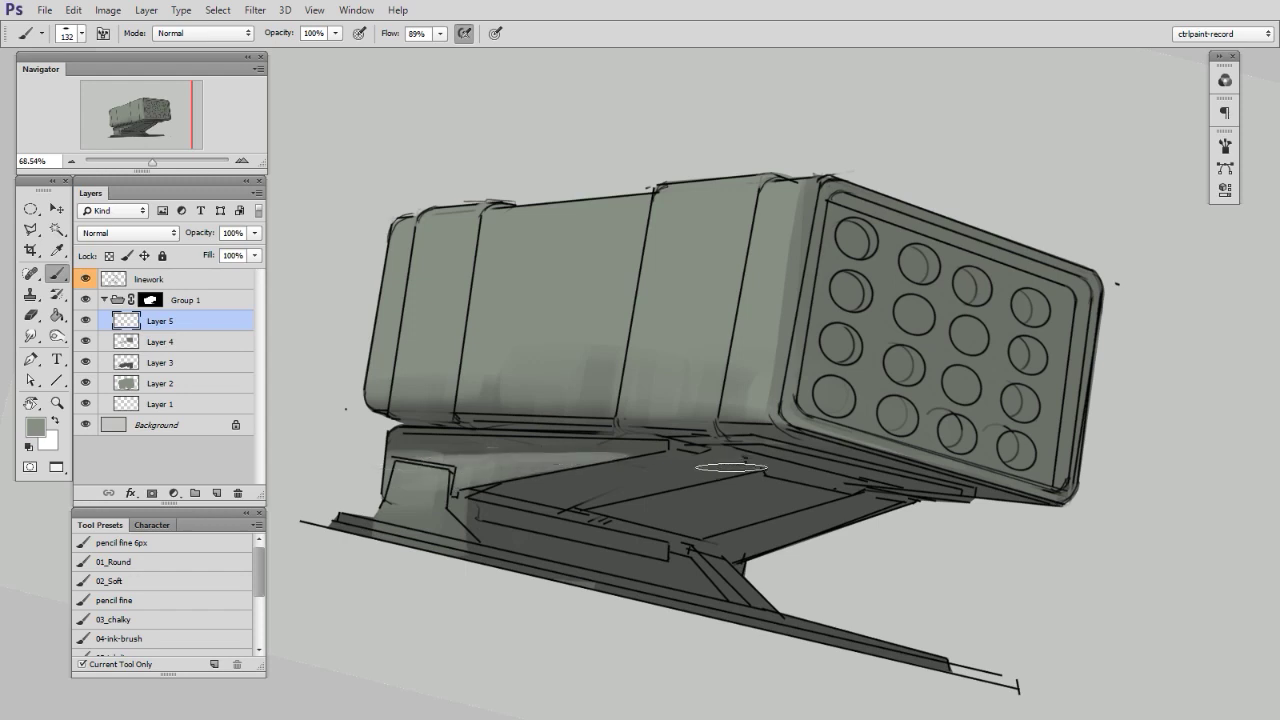
Step: Sample tones from the support, paint the base plate's edge and the arm's outer edge, and reduce the brush size
alt+click(599, 479)
alt+click(409, 501)
drag(366, 524, 596, 584)
drag(356, 529, 790, 631)
drag(832, 554, 911, 517)
alt+click(605, 468)
key(bracketleft)
key(bracketleft)
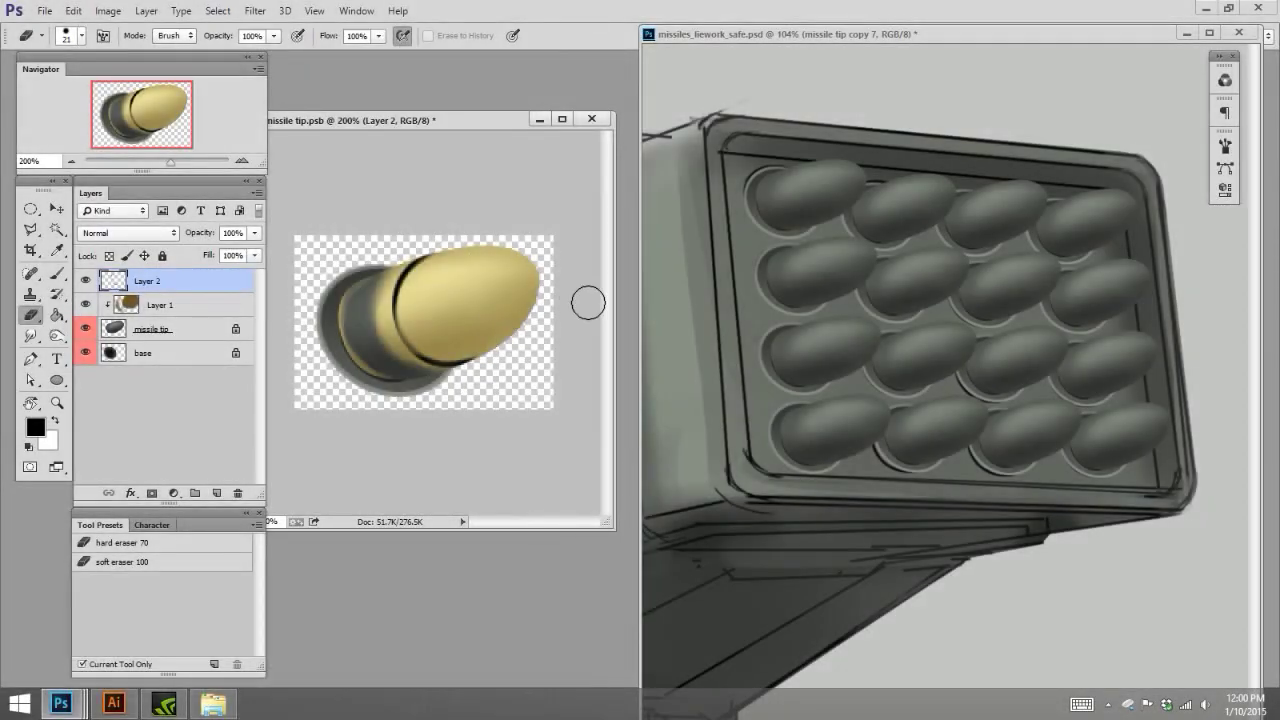
Step: Erase part of the dark ring line around the gold missile tip in missile tip.psb with a size 21 eraser
key(e)
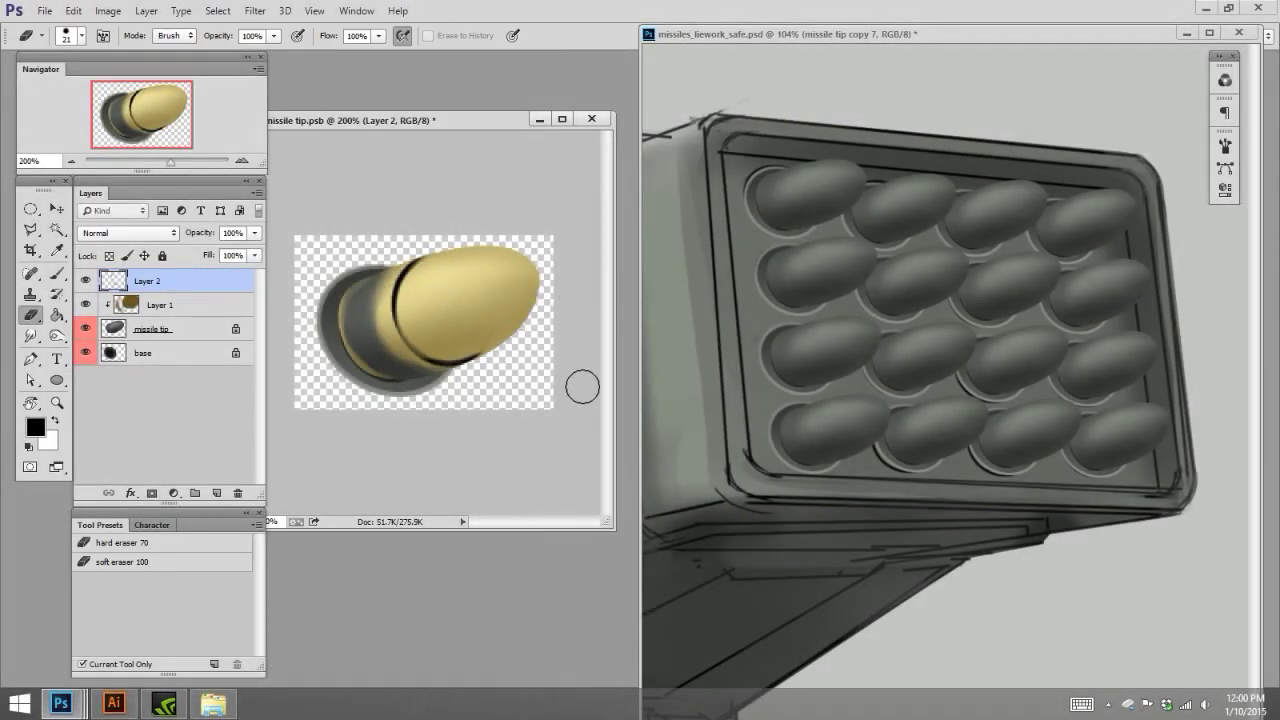
click(57, 209)
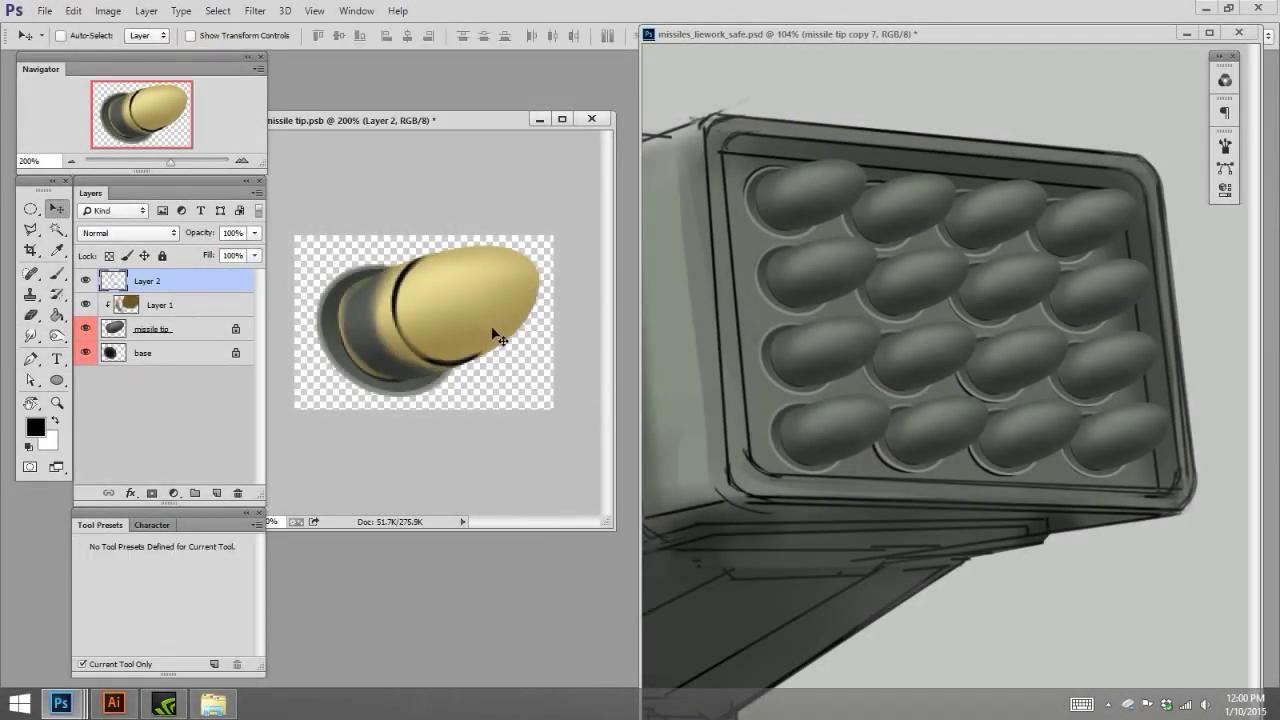
key(e)
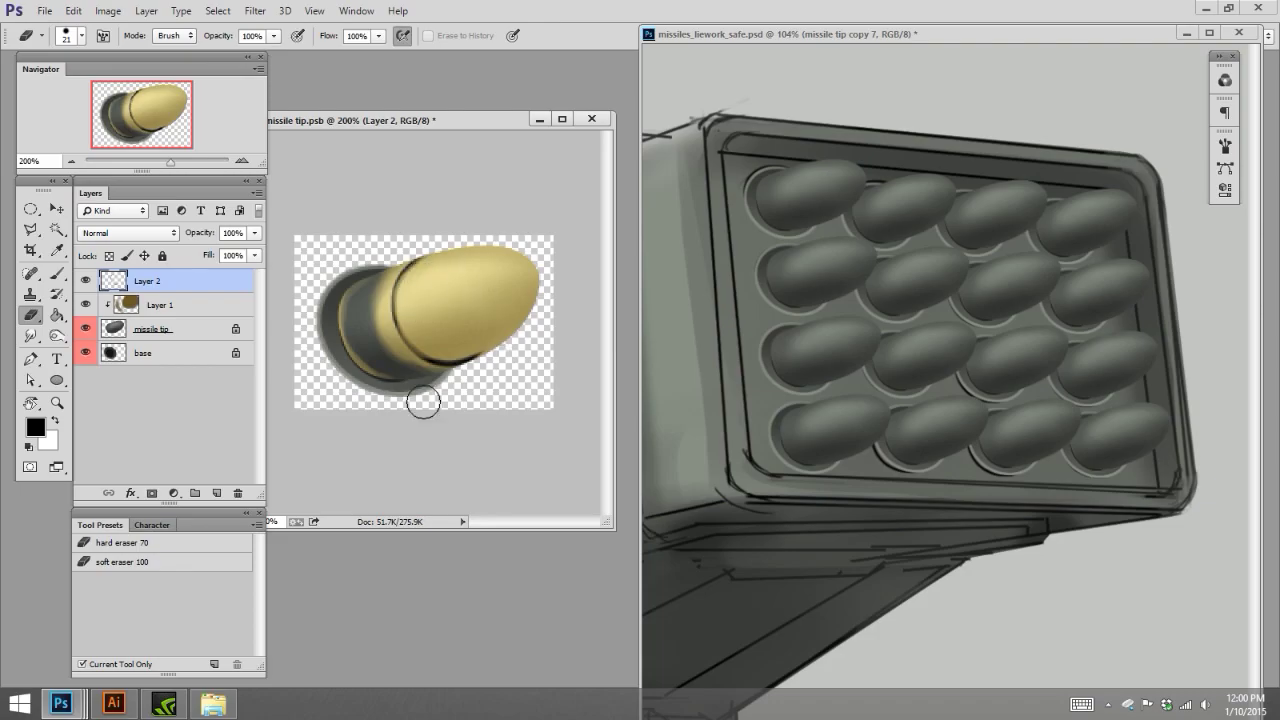